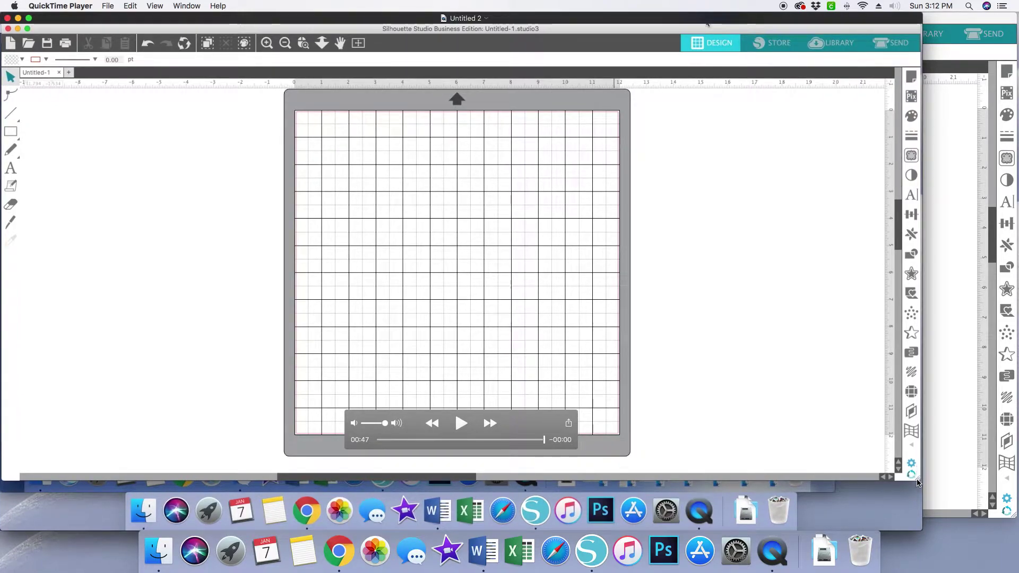
Step: Switch to Silhouette Studio and search the design library for "heart"
{"action": "left_click", "coordinate": [950, 477]}
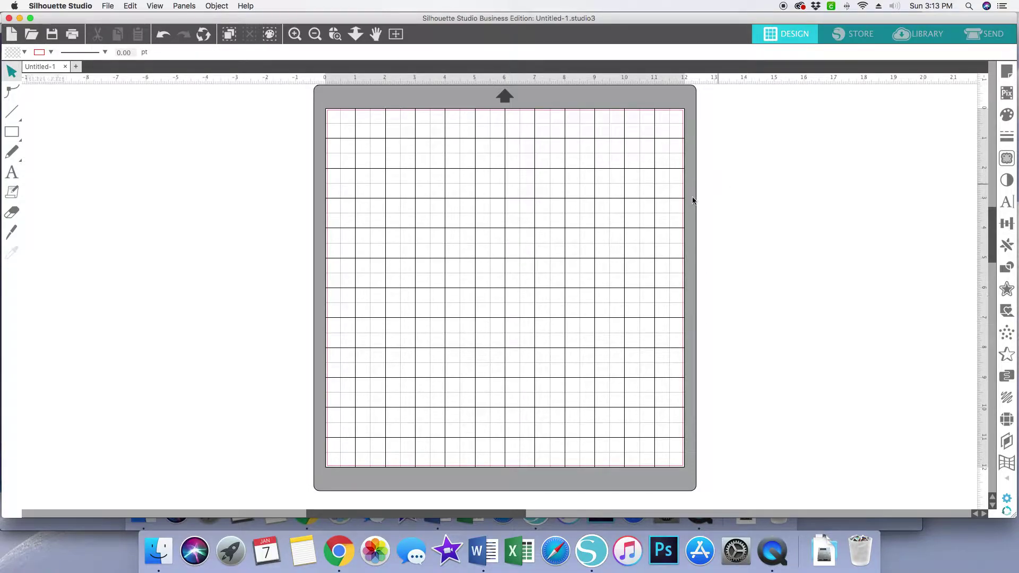
{"action": "left_click", "coordinate": [915, 33]}
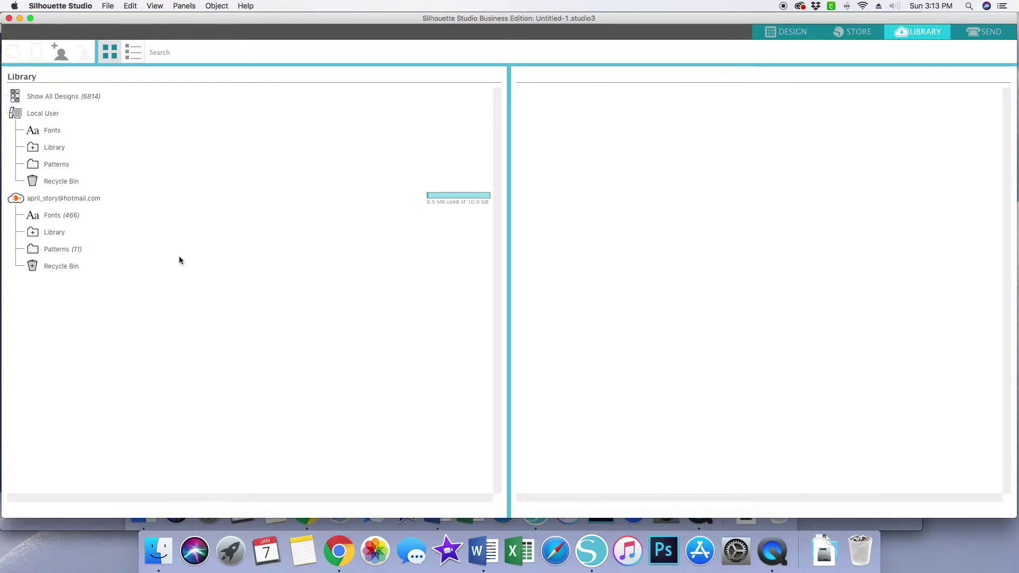
{"action": "left_click", "coordinate": [91, 199]}
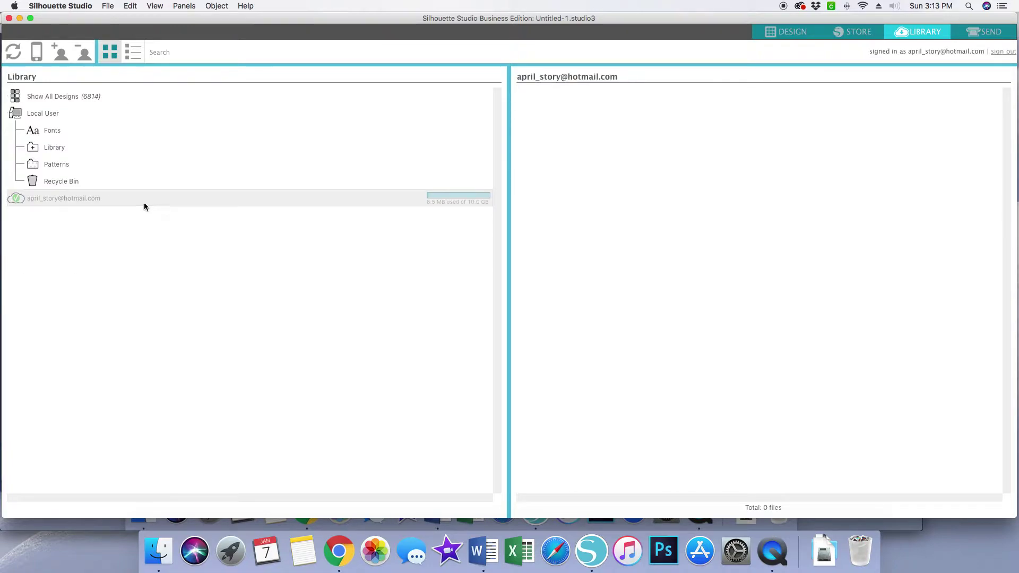
{"action": "left_click", "coordinate": [66, 199]}
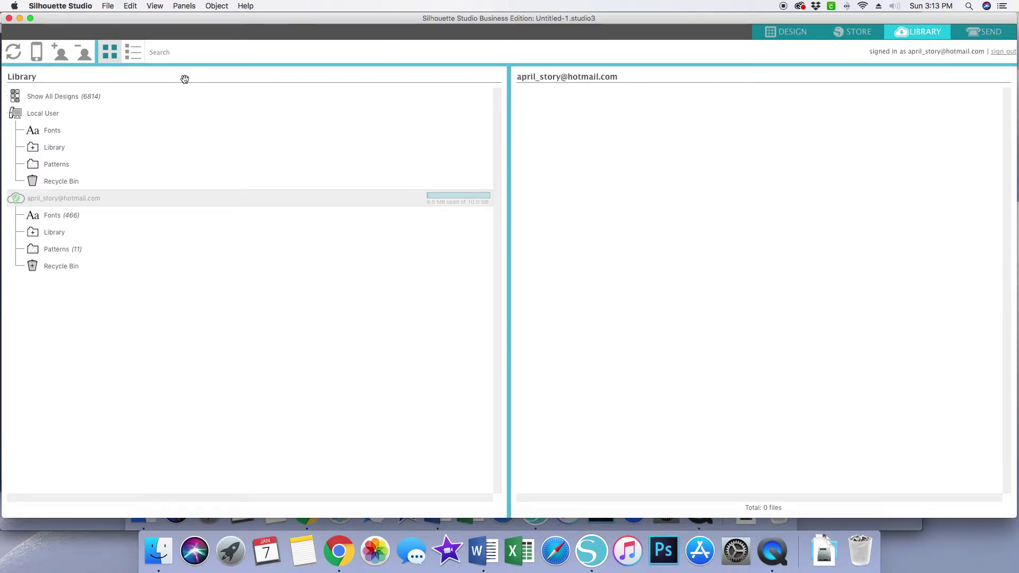
{"action": "left_click", "coordinate": [184, 53]}
{"action": "type", "text": "heart"}
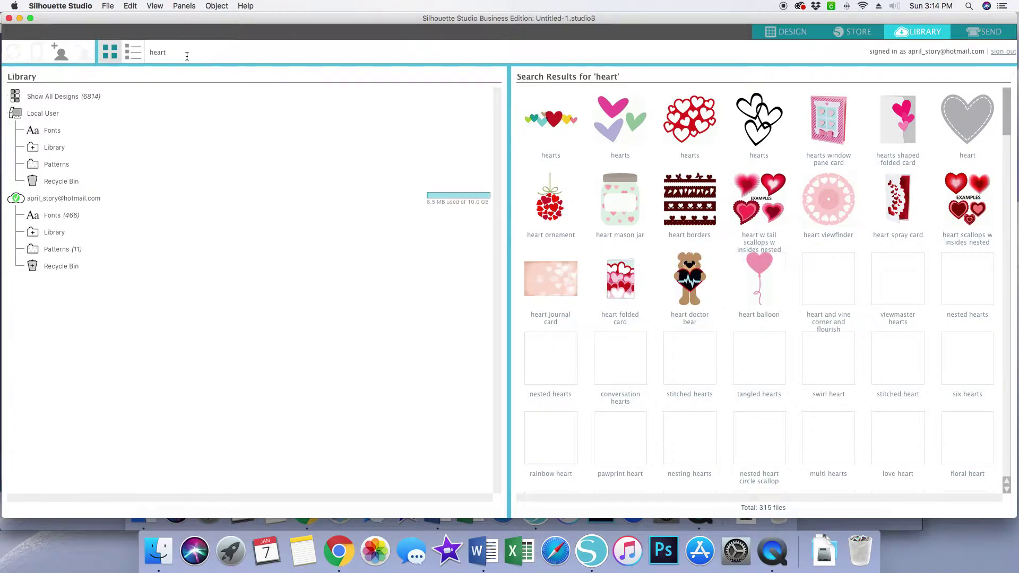
Step: Widen the search results area and place the third "hearts" design, the cluster of outlined hearts, on the cutting mat
{"action": "left_click", "coordinate": [712, 114]}
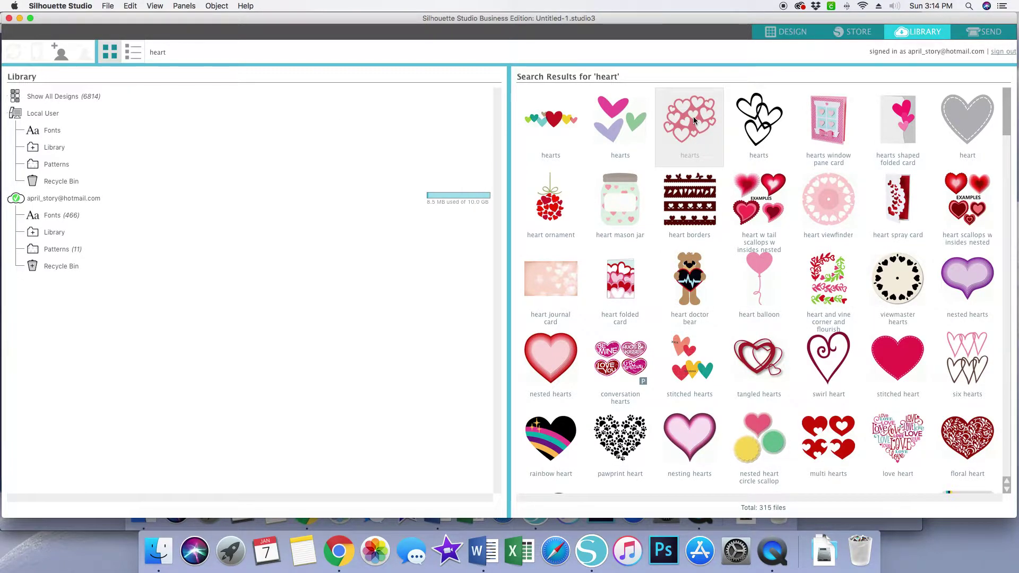
{"action": "left_click_drag", "start_coordinate": [162, 52], "coordinate": [149, 52]}
{"action": "left_click", "coordinate": [227, 51]}
{"action": "scroll", "coordinate": [727, 211], "scroll_direction": "down", "scroll_amount": 10}
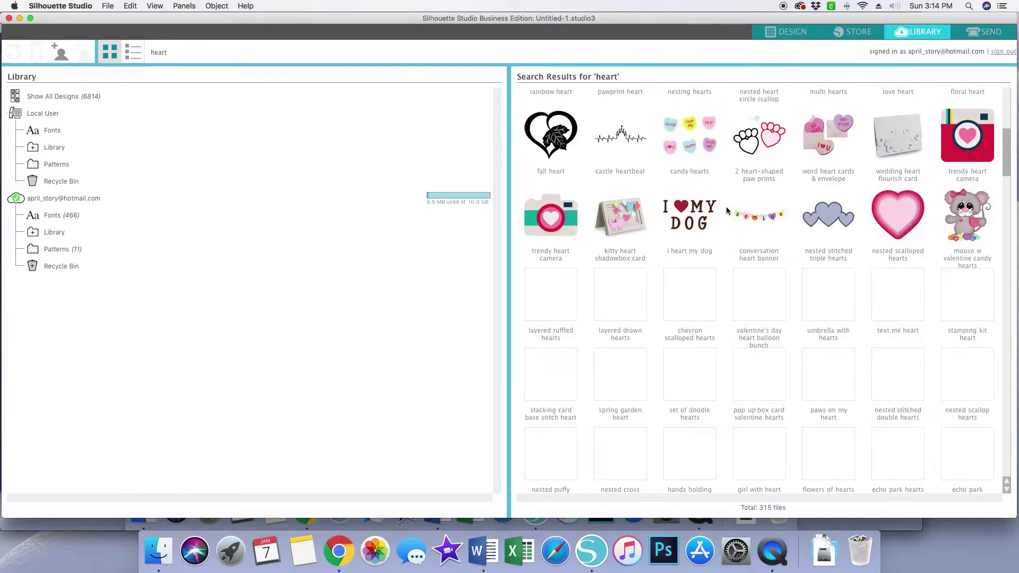
{"action": "scroll", "coordinate": [727, 211], "scroll_direction": "up", "scroll_amount": 10}
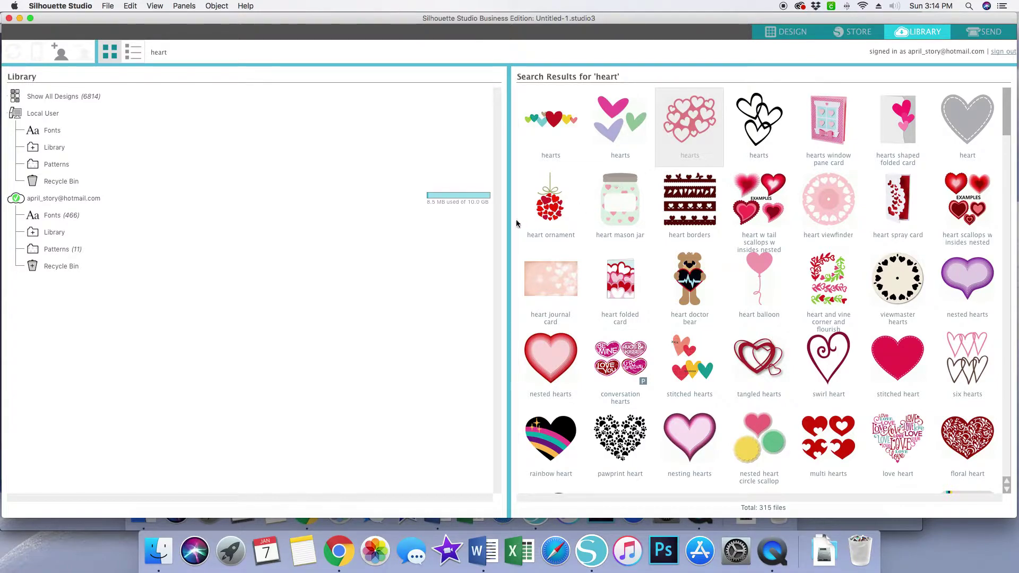
{"action": "left_click_drag", "start_coordinate": [509, 221], "coordinate": [194, 228]}
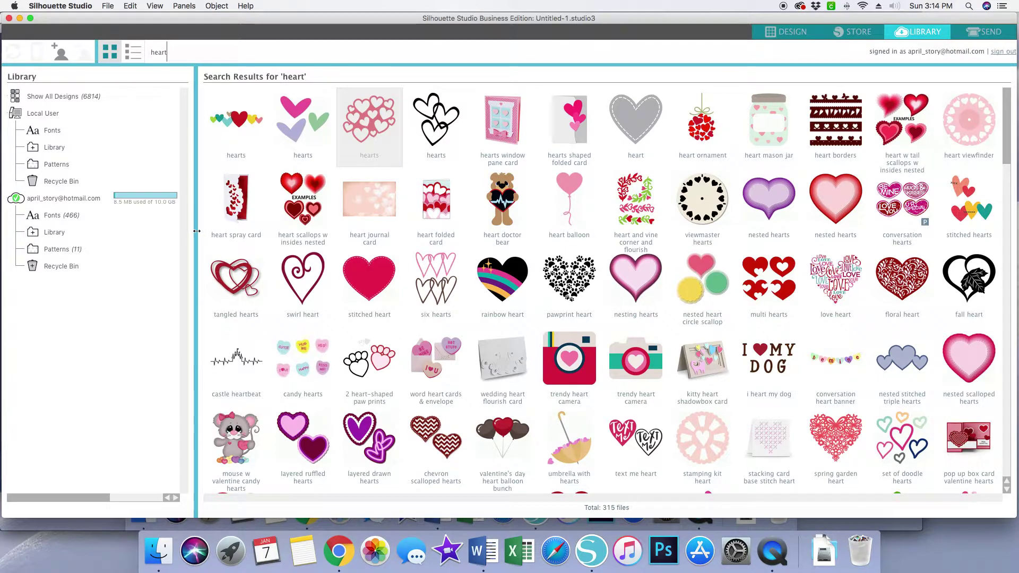
{"action": "double_click", "coordinate": [360, 125]}
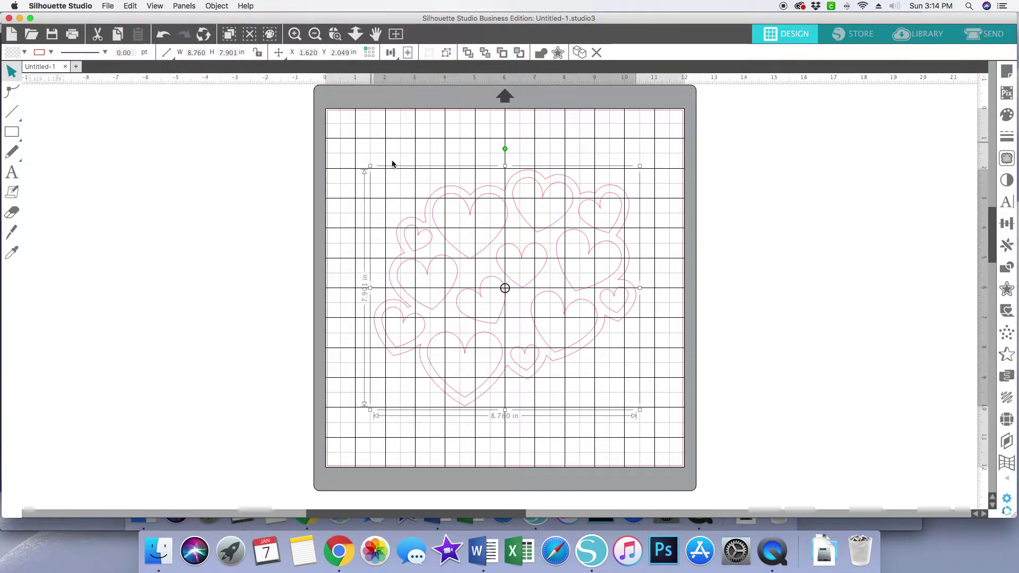
Step: Move the hearts design to about X 1.23, Y 0.75 in and scale it proportionally to about 7.90 by 7.13 in
{"action": "left_click_drag", "start_coordinate": [446, 199], "coordinate": [407, 150]}
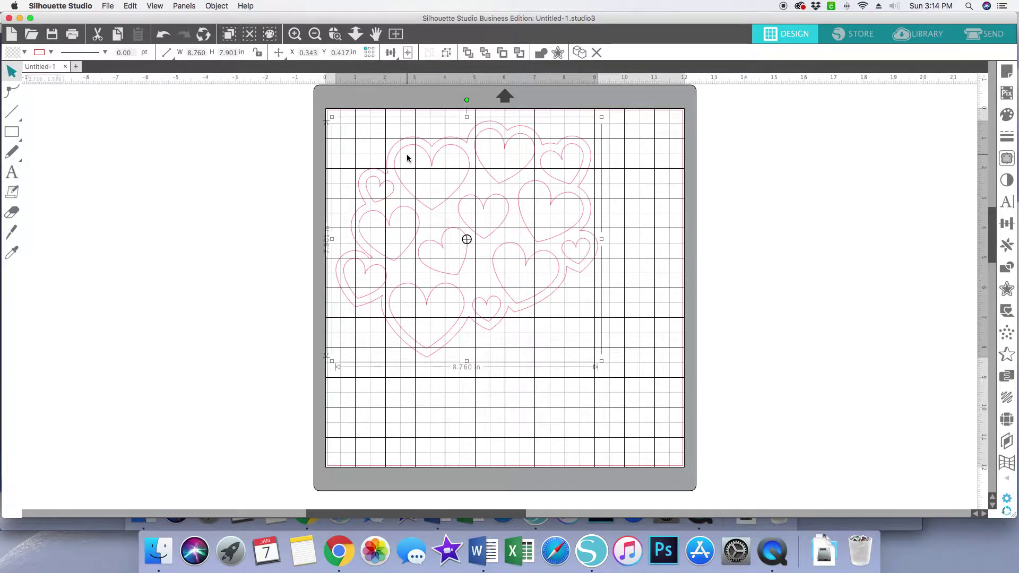
{"action": "left_click_drag", "start_coordinate": [430, 163], "coordinate": [459, 170]}
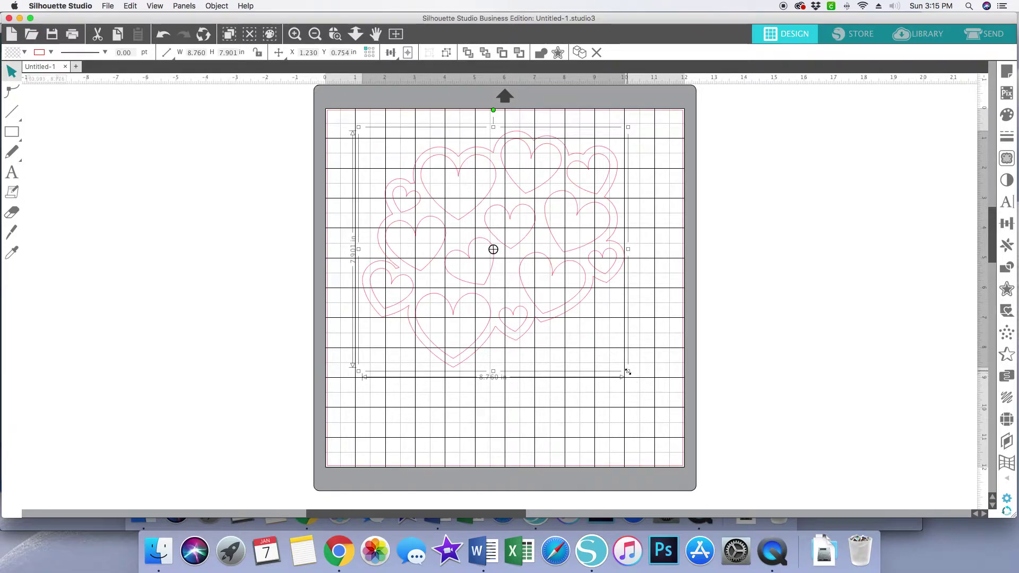
{"action": "left_click_drag", "start_coordinate": [628, 371], "coordinate": [608, 357]}
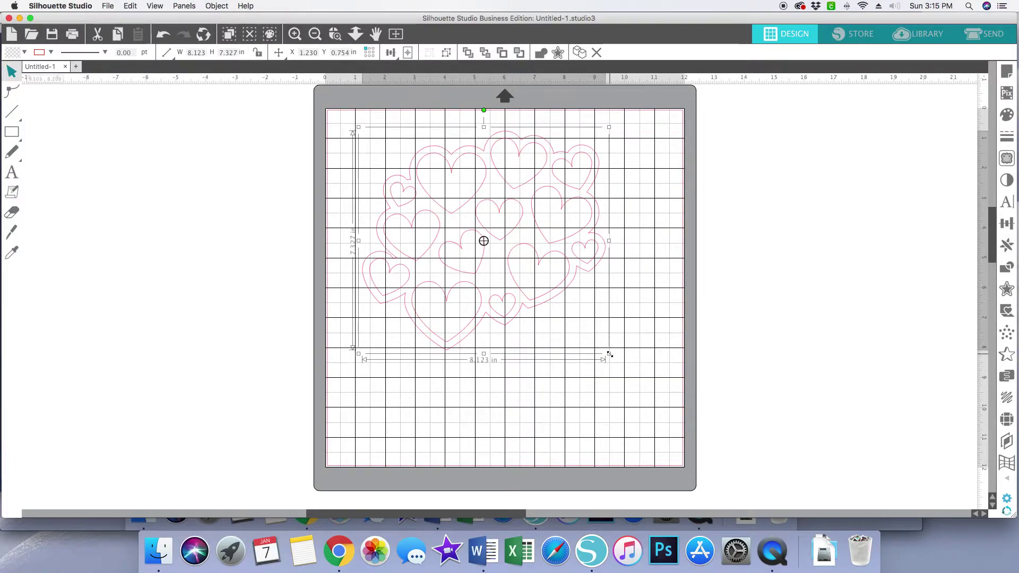
{"action": "mouse_move", "coordinate": [609, 354]}
{"action": "left_mouse_down"}
{"action": "mouse_move", "coordinate": [671, 405]}
{"action": "mouse_move", "coordinate": [609, 343]}
{"action": "left_mouse_up"}
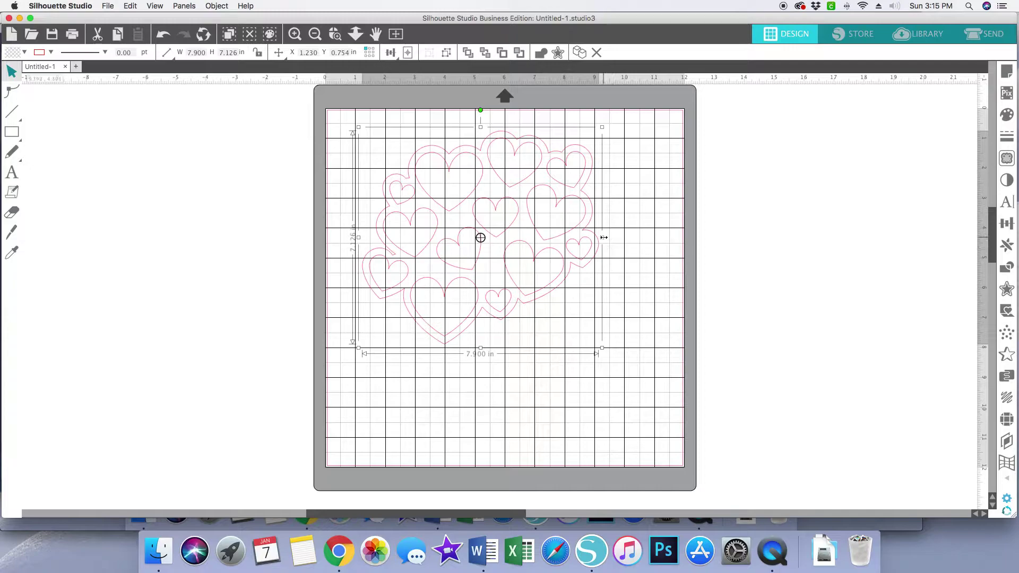
Step: Try stretching the hearts design's width to about 10.7 in and height to about 9.08 in separately, and undo both stretches
{"action": "left_click_drag", "start_coordinate": [604, 237], "coordinate": [687, 238]}
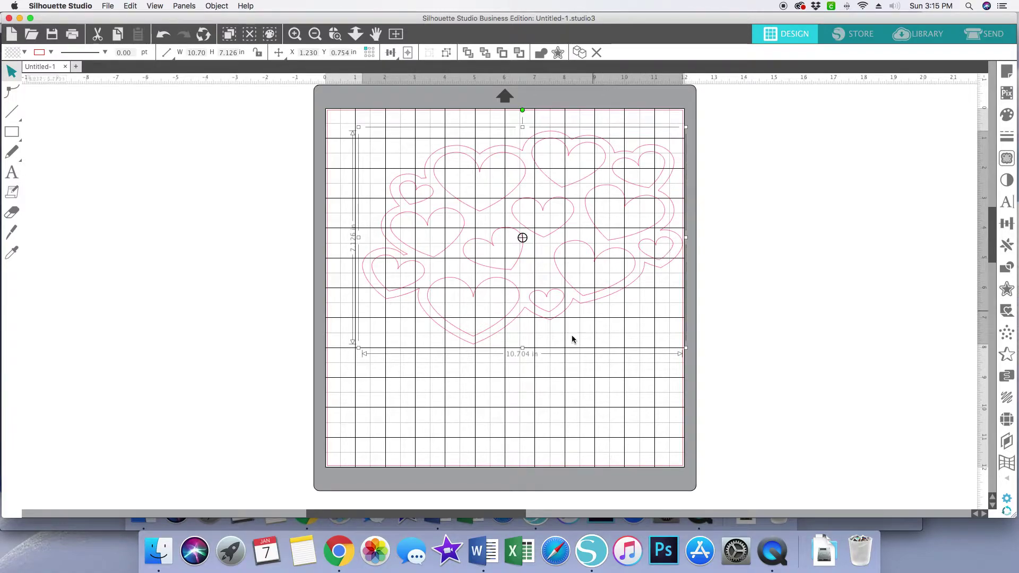
{"action": "left_click_drag", "start_coordinate": [523, 348], "coordinate": [525, 407]}
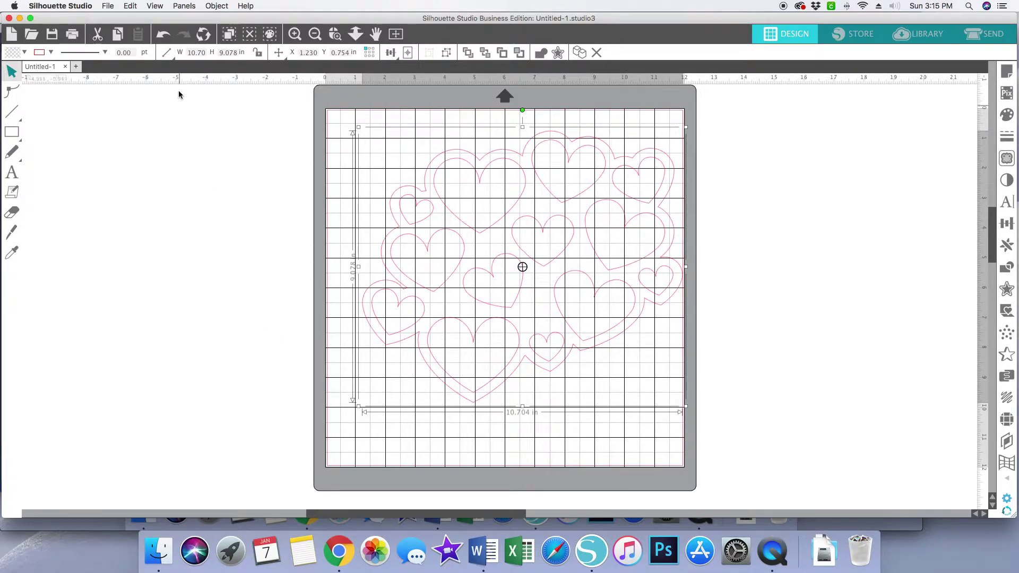
{"action": "mouse_move", "coordinate": [164, 32]}
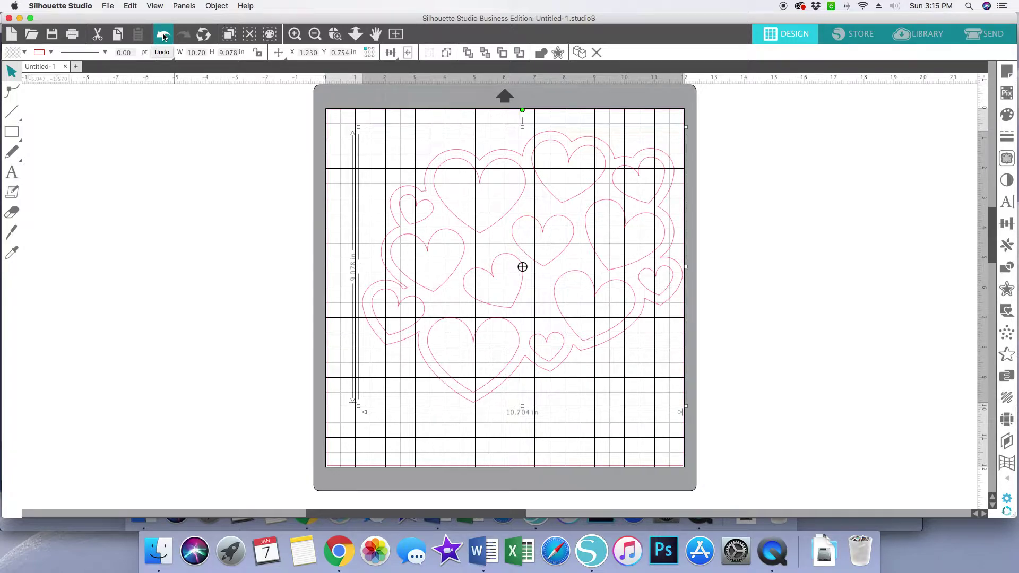
{"action": "left_click", "coordinate": [164, 36]}
{"action": "left_click", "coordinate": [163, 36]}
{"action": "left_click", "coordinate": [164, 37]}
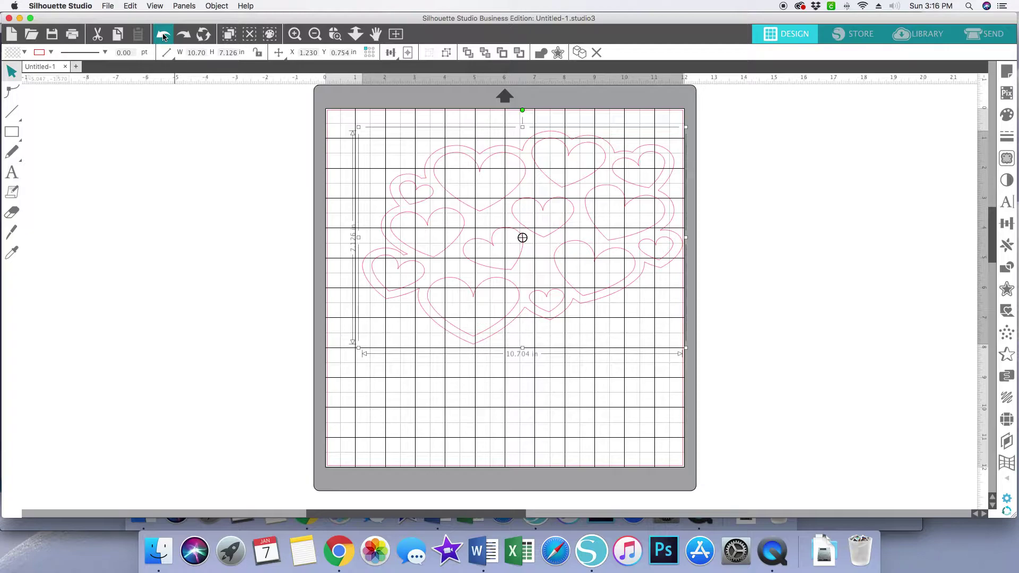
{"action": "left_click", "coordinate": [164, 36]}
{"action": "left_click", "coordinate": [163, 36]}
{"action": "left_click", "coordinate": [164, 36]}
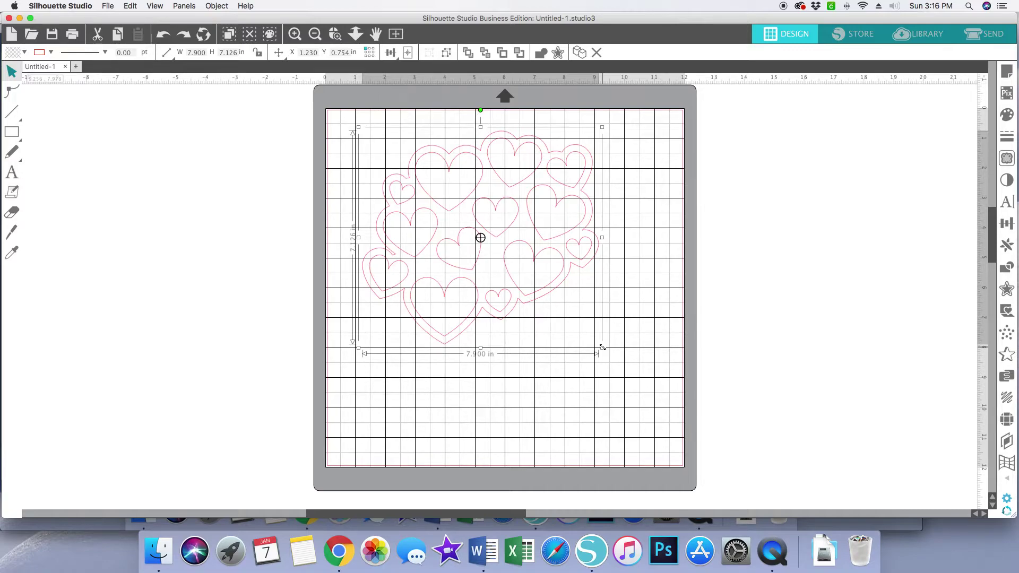
Step: Scale the hearts design proportionally to about 4.94 by 4.45 in and move it nearer the mat's center
{"action": "left_click_drag", "start_coordinate": [601, 346], "coordinate": [541, 289]}
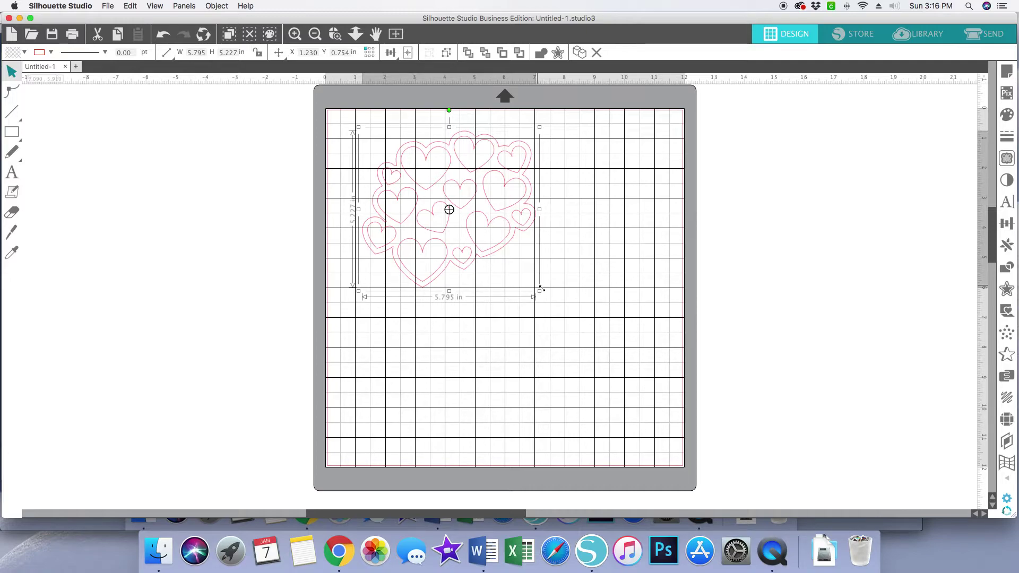
{"action": "left_click_drag", "start_coordinate": [541, 289], "coordinate": [521, 259]}
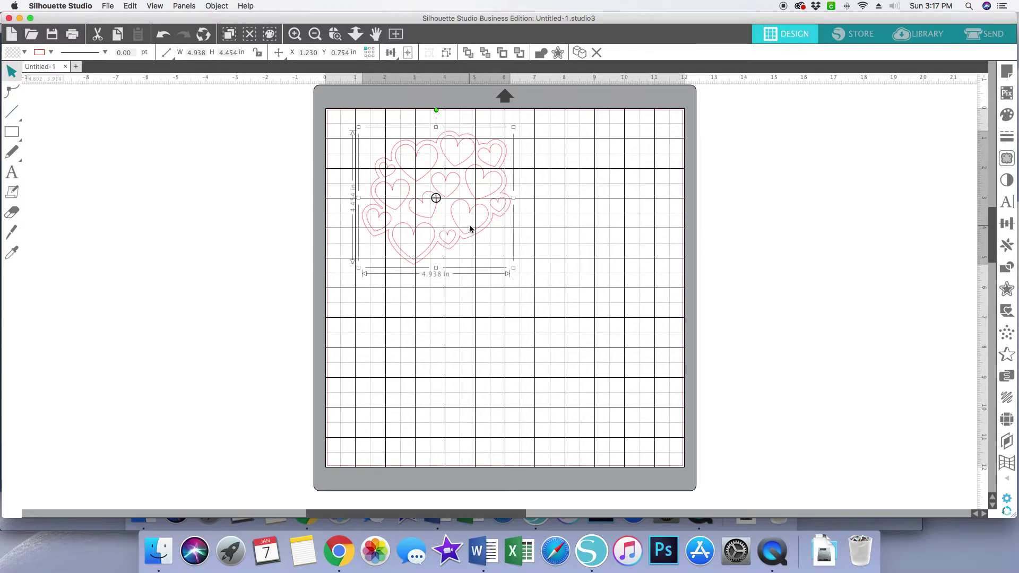
{"action": "scroll", "coordinate": [469, 228], "scroll_direction": "right", "scroll_amount": 2}
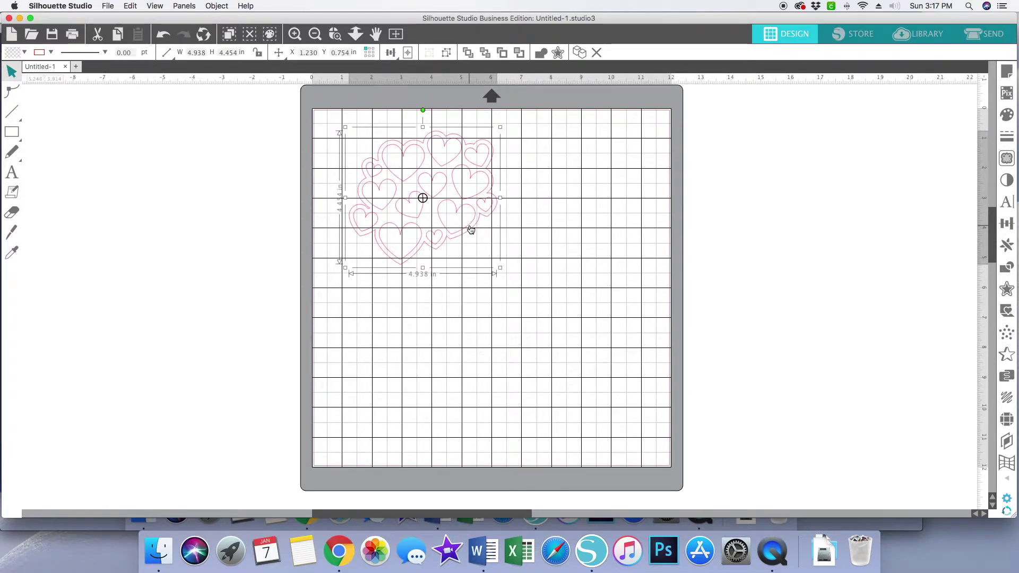
{"action": "left_click_drag", "start_coordinate": [471, 229], "coordinate": [513, 281]}
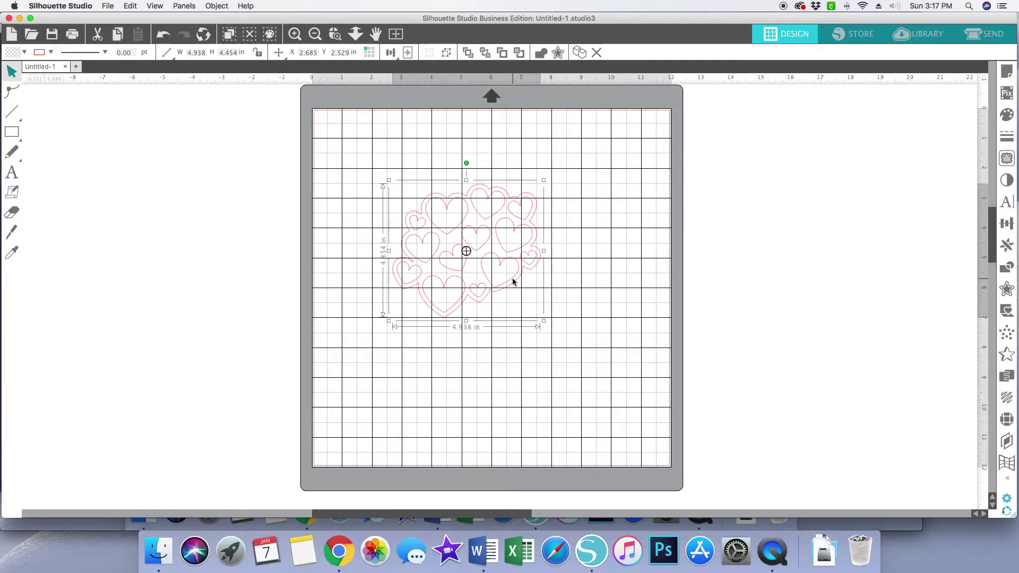
Step: Deselect the hearts design and reposition it by its lines, ending near the mat's left side at about X 0.82, Y 2.28 in
{"action": "left_click", "coordinate": [495, 257]}
{"action": "left_click", "coordinate": [497, 260]}
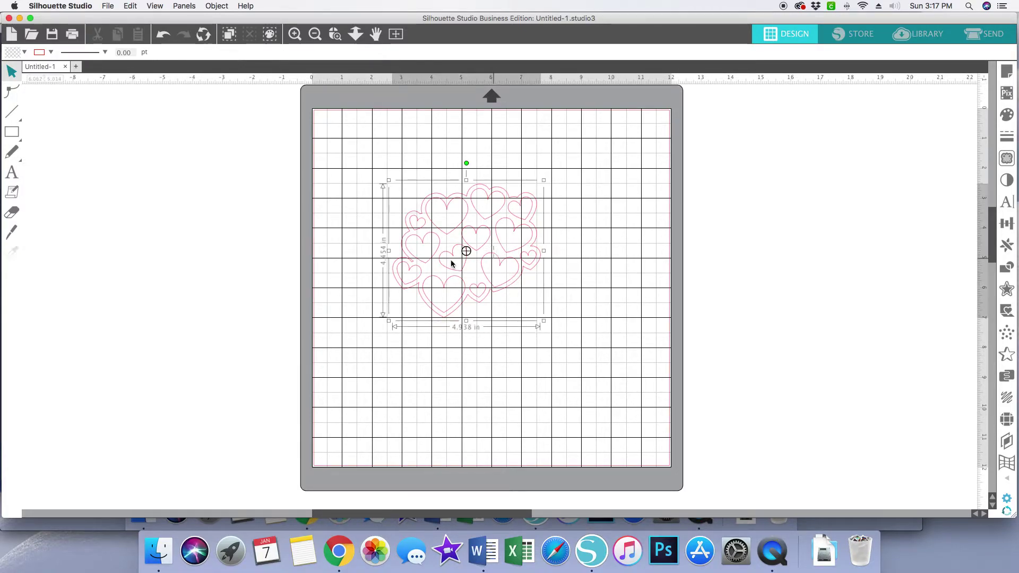
{"action": "left_click", "coordinate": [483, 246]}
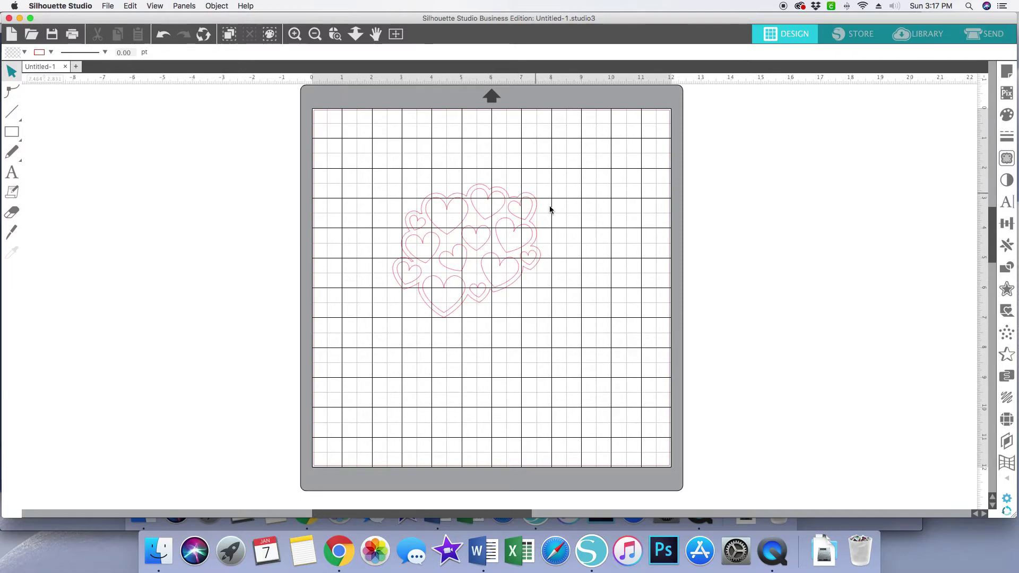
{"action": "scroll", "coordinate": [410, 346], "scroll_direction": "left", "scroll_amount": 1}
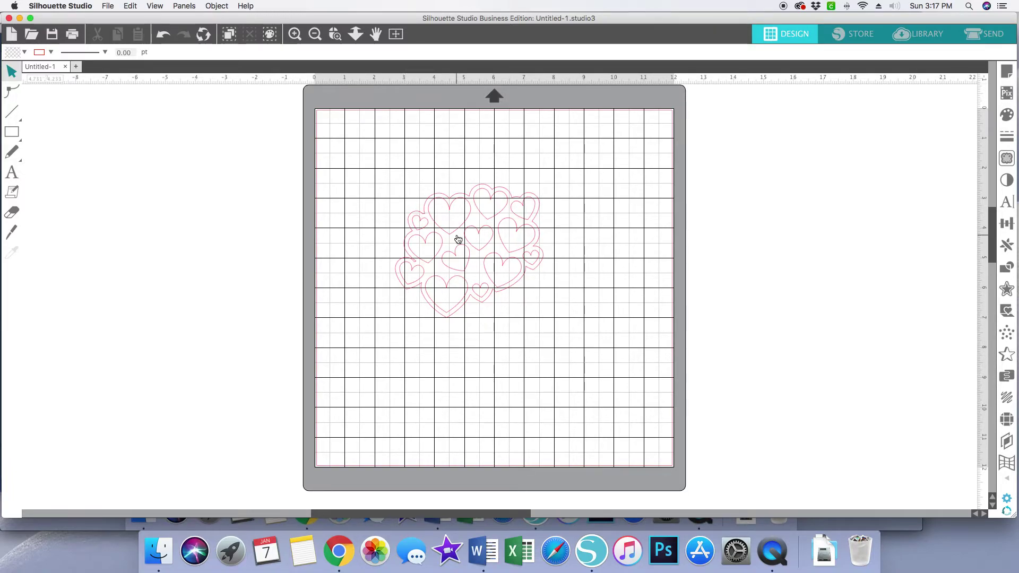
{"action": "left_click_drag", "start_coordinate": [457, 236], "coordinate": [484, 240]}
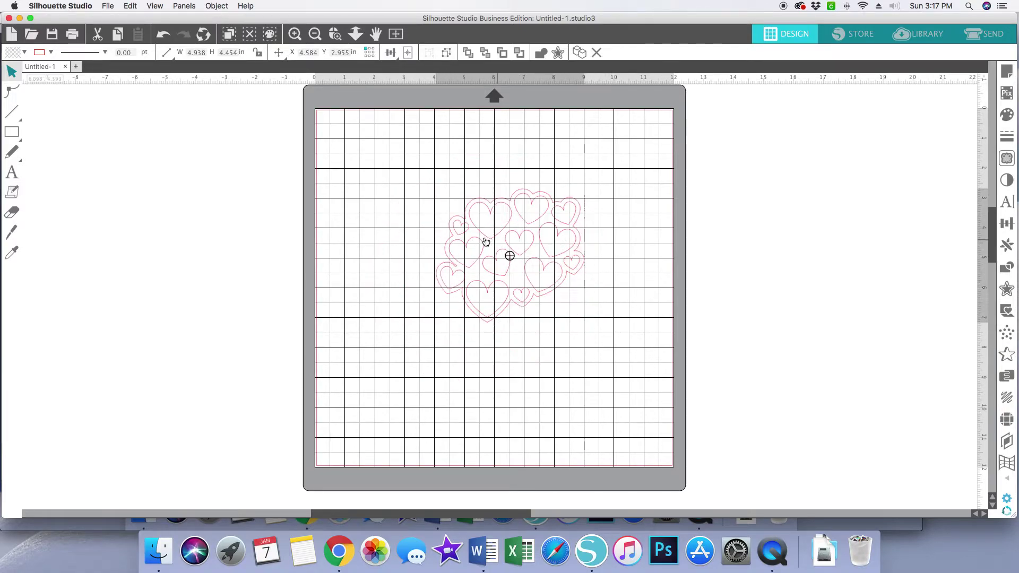
{"action": "left_click", "coordinate": [484, 240]}
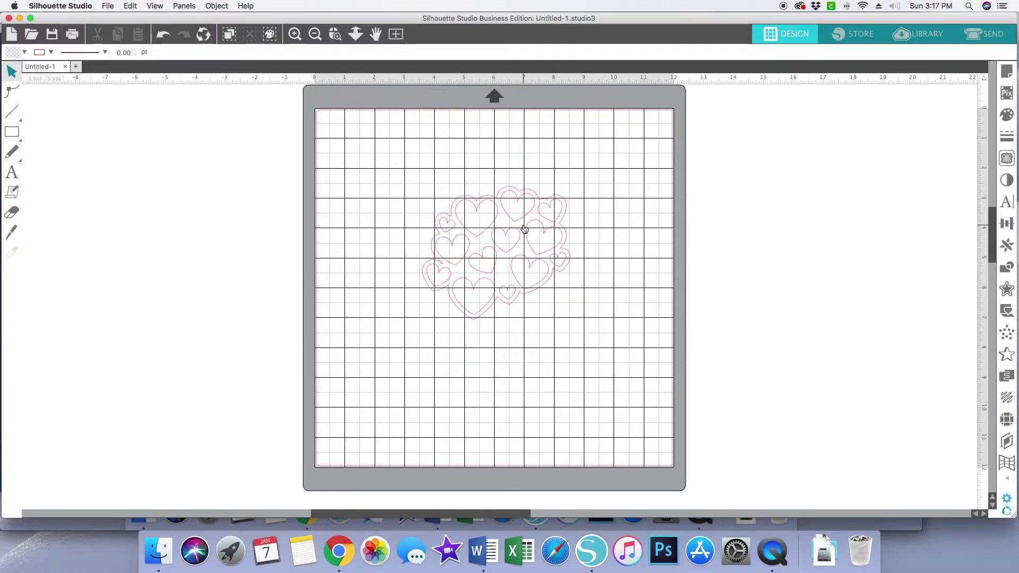
{"action": "scroll", "coordinate": [527, 223], "scroll_direction": "left", "scroll_amount": 1}
{"action": "left_click_drag", "start_coordinate": [527, 225], "coordinate": [449, 223]}
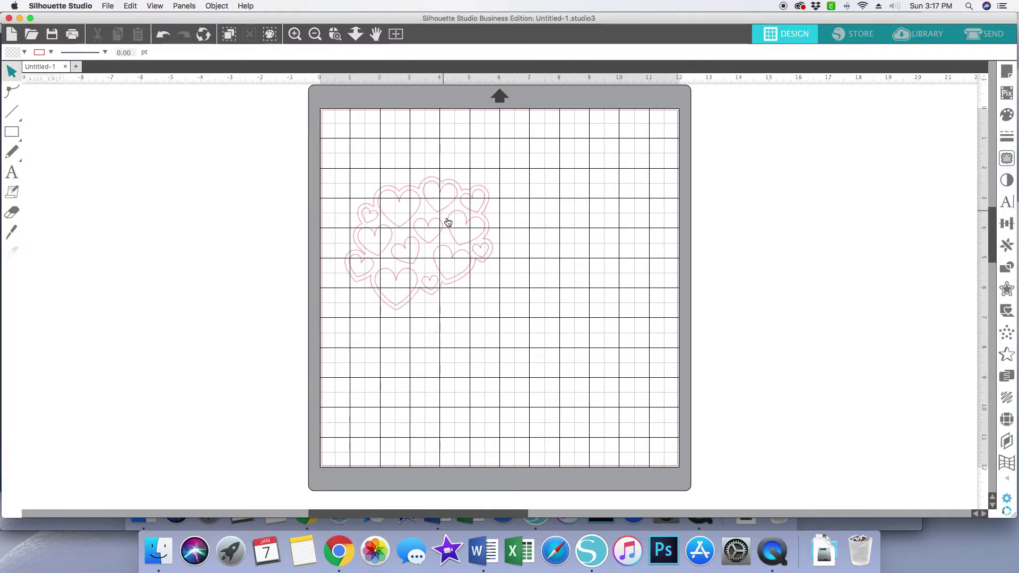
Step: Select the hearts design and move it into the mat's upper-left corner, at about X 0.22, Y 0.17 in
{"action": "left_click", "coordinate": [456, 255]}
{"action": "left_click", "coordinate": [445, 268]}
{"action": "left_click", "coordinate": [479, 267]}
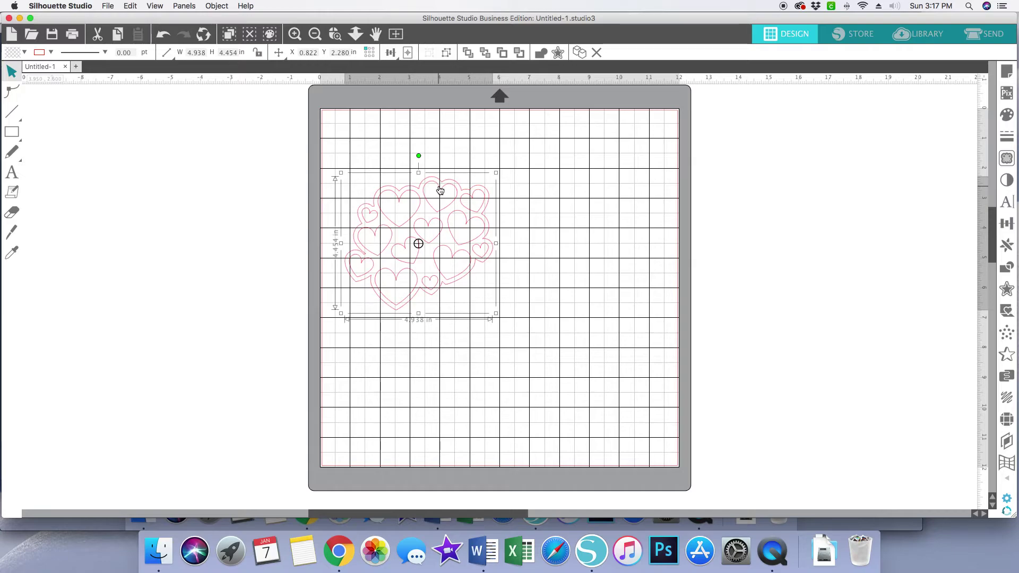
{"action": "left_click_drag", "start_coordinate": [440, 190], "coordinate": [428, 171]}
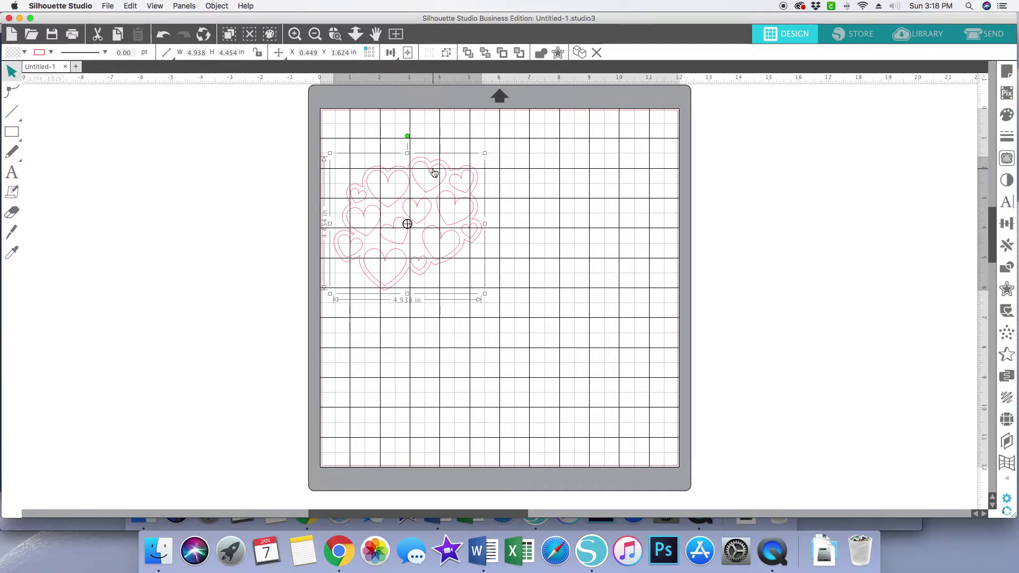
{"action": "left_click_drag", "start_coordinate": [432, 170], "coordinate": [426, 126]}
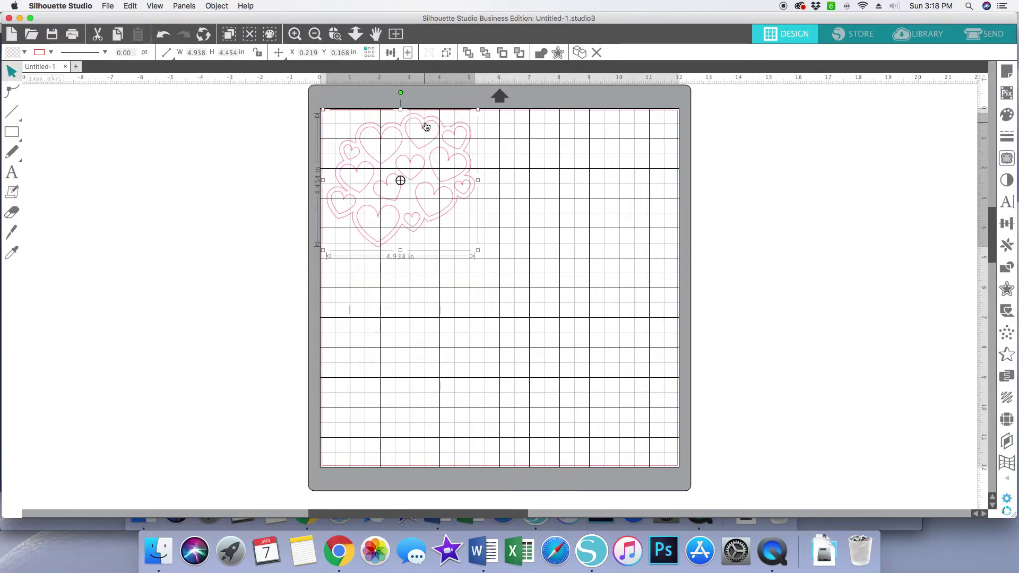
Step: Deselect and reselect the hearts design, and rotate it slightly counterclockwise about its center
{"action": "left_click", "coordinate": [355, 275]}
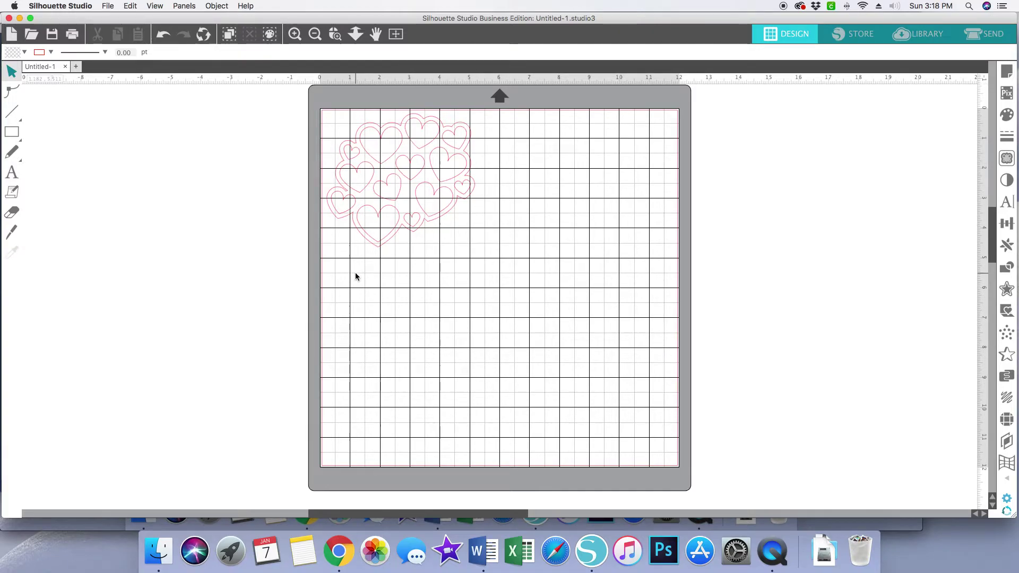
{"action": "left_click", "coordinate": [396, 208]}
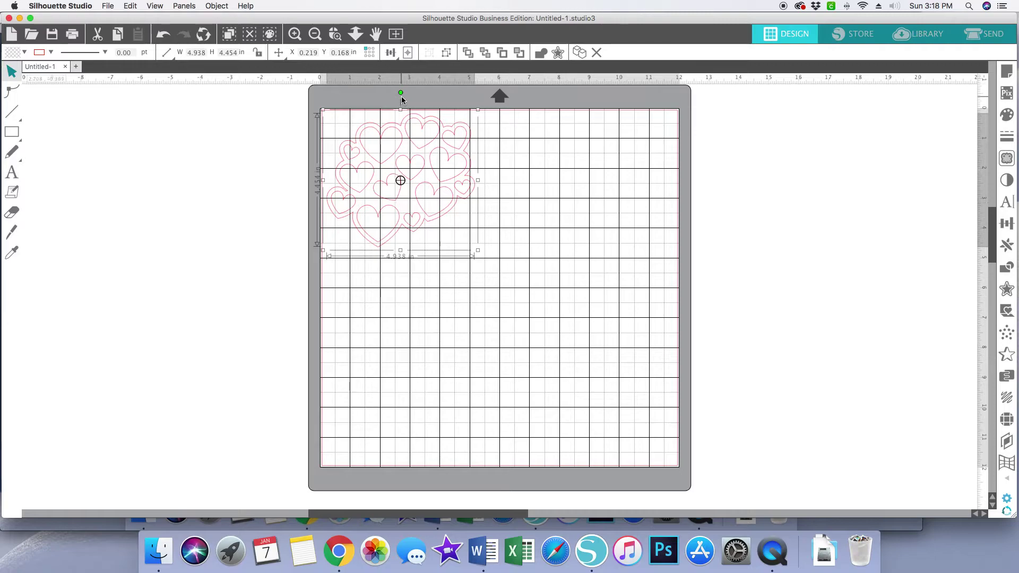
{"action": "left_click_drag", "start_coordinate": [401, 93], "coordinate": [372, 99]}
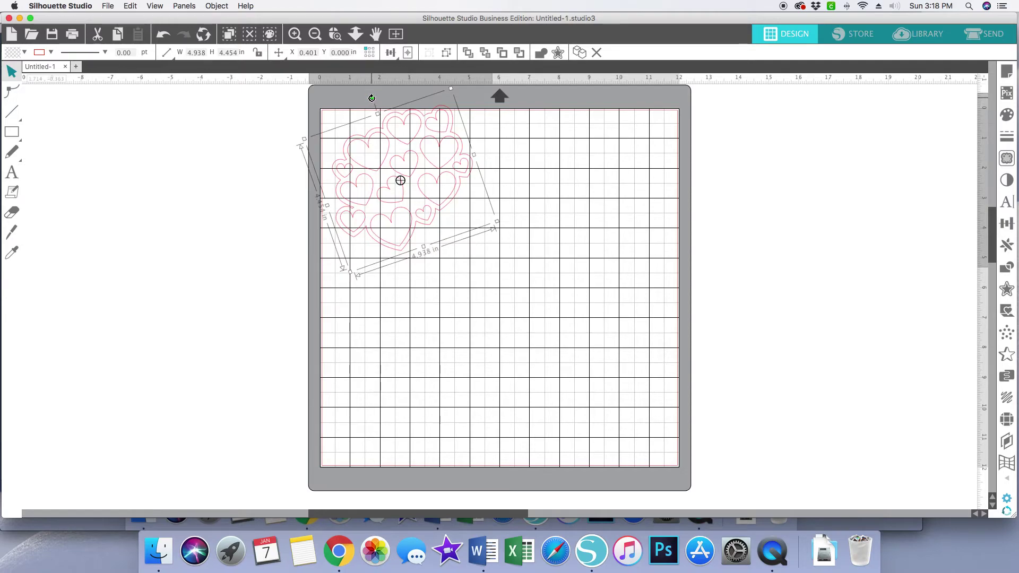
Step: Rotate the hearts design clockwise about its center until it is upright and squared with the mat
{"action": "left_click_drag", "start_coordinate": [371, 98], "coordinate": [400, 110]}
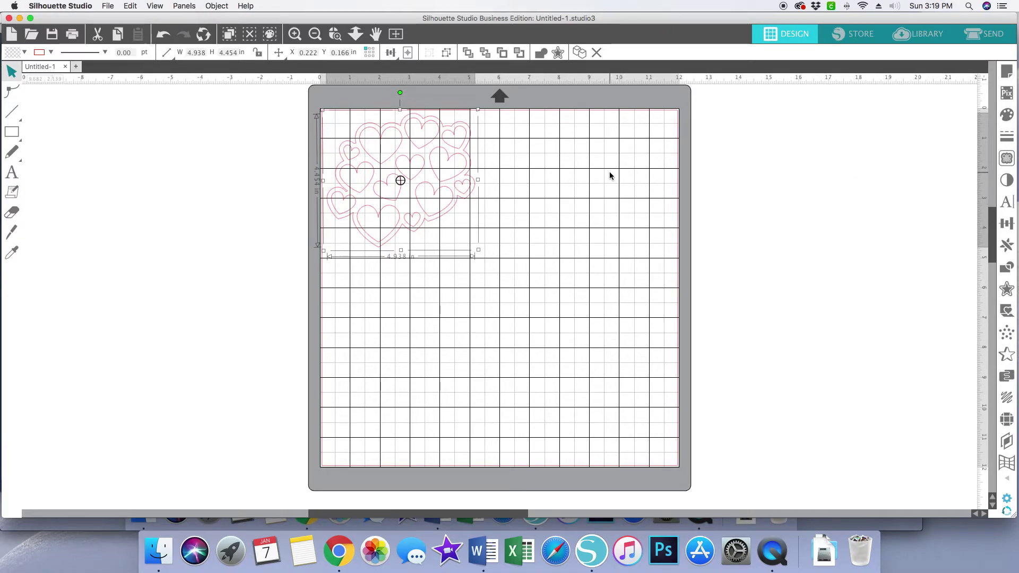
Step: Open the page setup and look through the predefined page sizes, from the connected cutter options to Custom
{"action": "left_click", "coordinate": [1008, 75]}
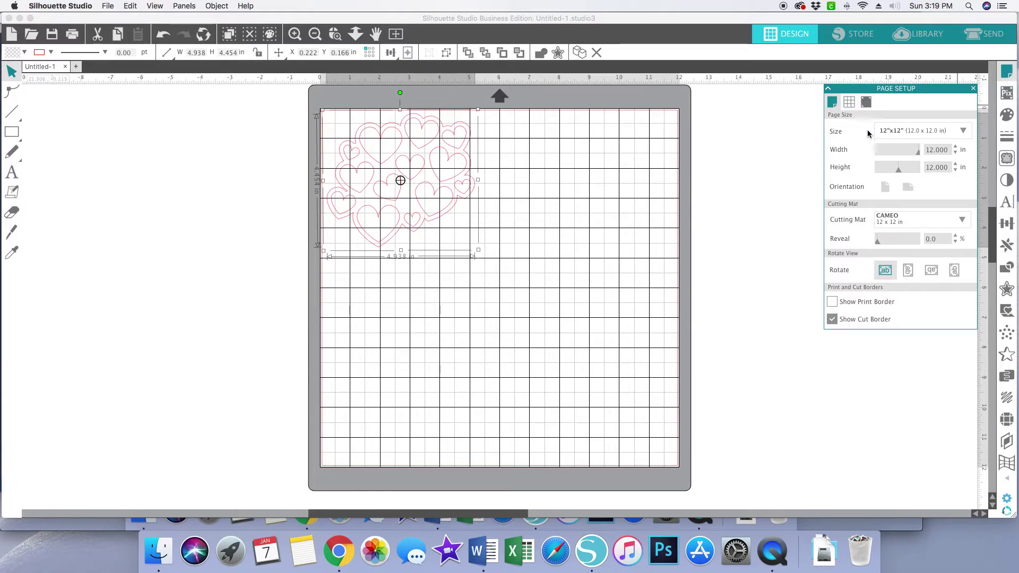
{"action": "left_click", "coordinate": [964, 131]}
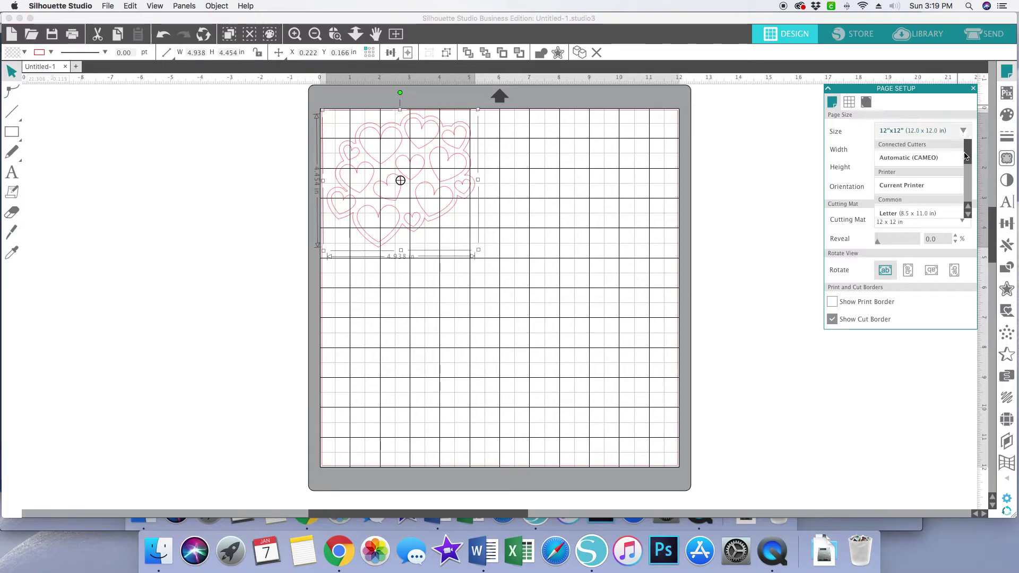
{"action": "left_click", "coordinate": [968, 178]}
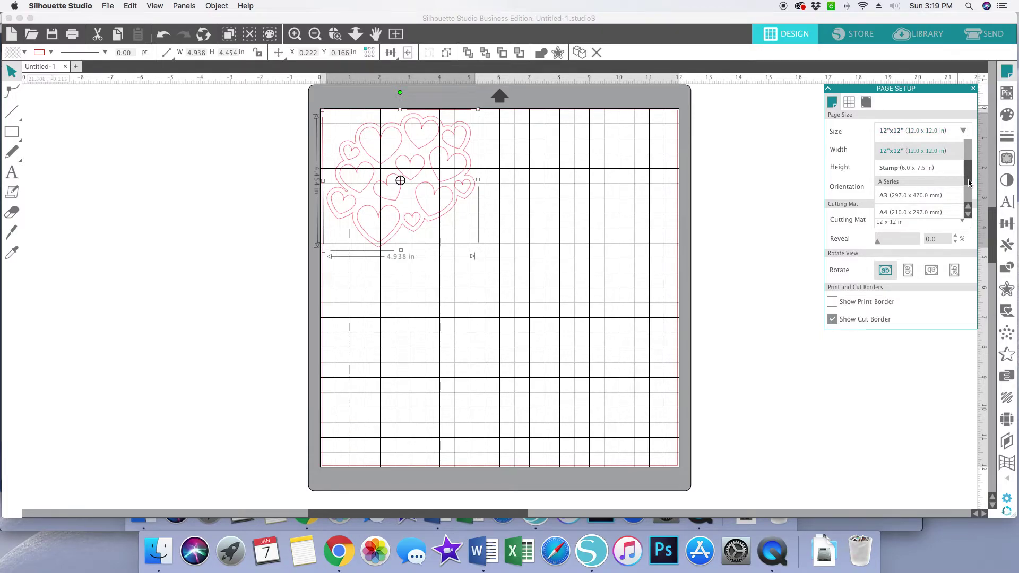
{"action": "left_click", "coordinate": [969, 215]}
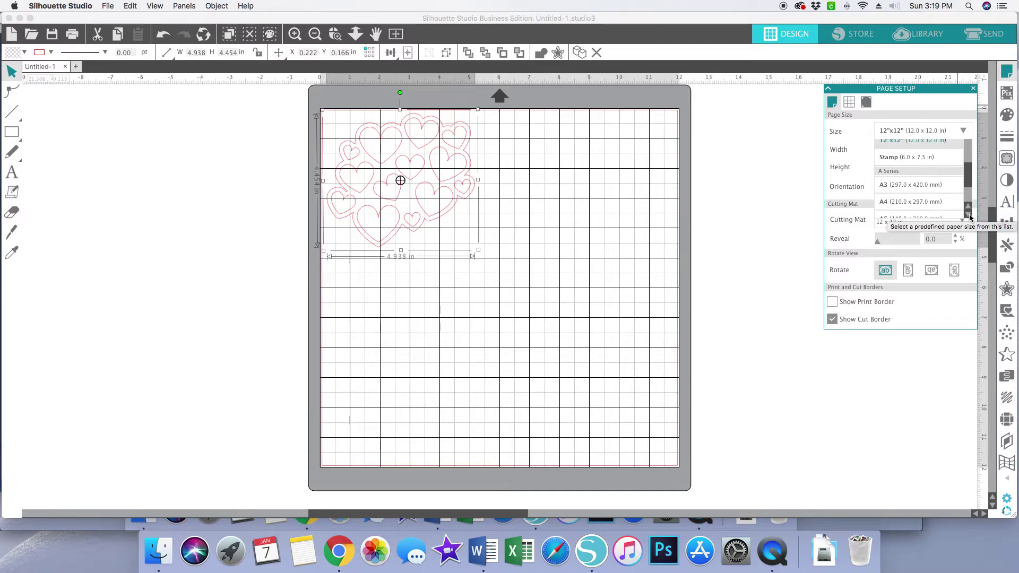
{"action": "left_click", "coordinate": [969, 215]}
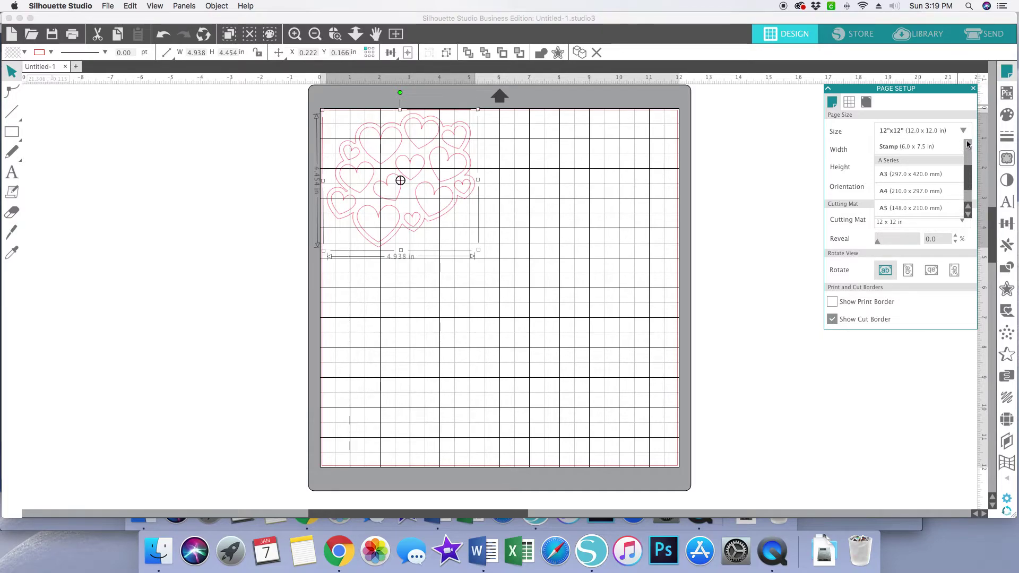
{"action": "left_click", "coordinate": [969, 214]}
{"action": "left_click", "coordinate": [968, 213]}
{"action": "left_click", "coordinate": [969, 214]}
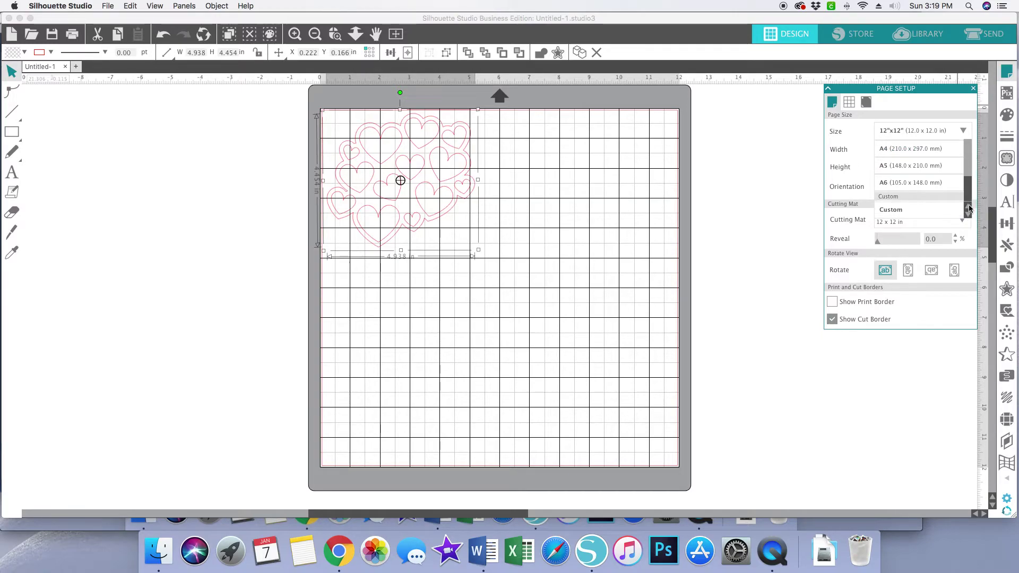
{"action": "left_click", "coordinate": [969, 207]}
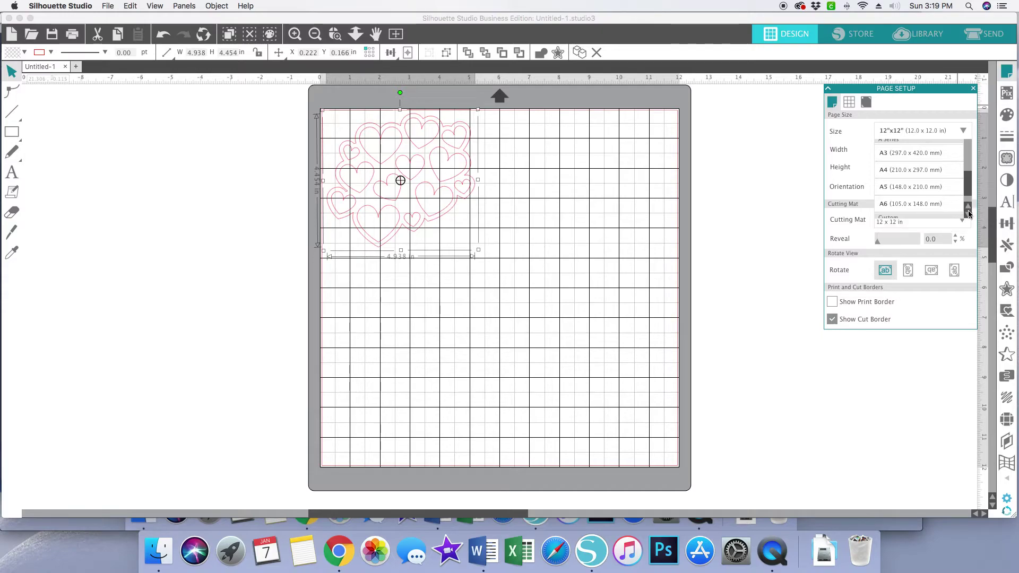
{"action": "scroll", "coordinate": [906, 189], "scroll_direction": "up", "scroll_amount": 3}
{"action": "scroll", "coordinate": [906, 189], "scroll_direction": "up", "scroll_amount": 3}
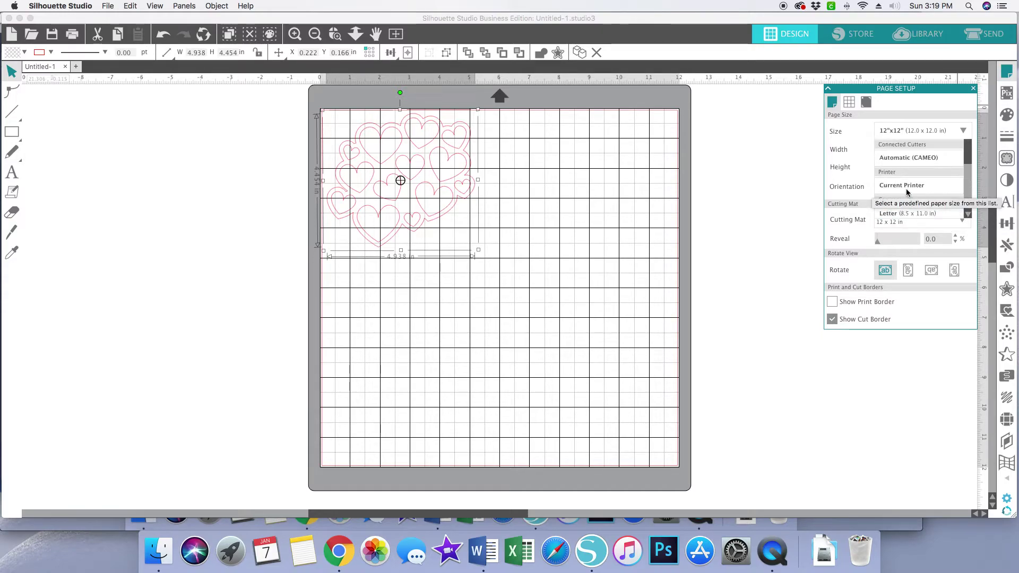
Step: Set the page size to Letter (8.5 x 11.0 in)
{"action": "scroll", "coordinate": [906, 189], "scroll_direction": "down", "scroll_amount": 3}
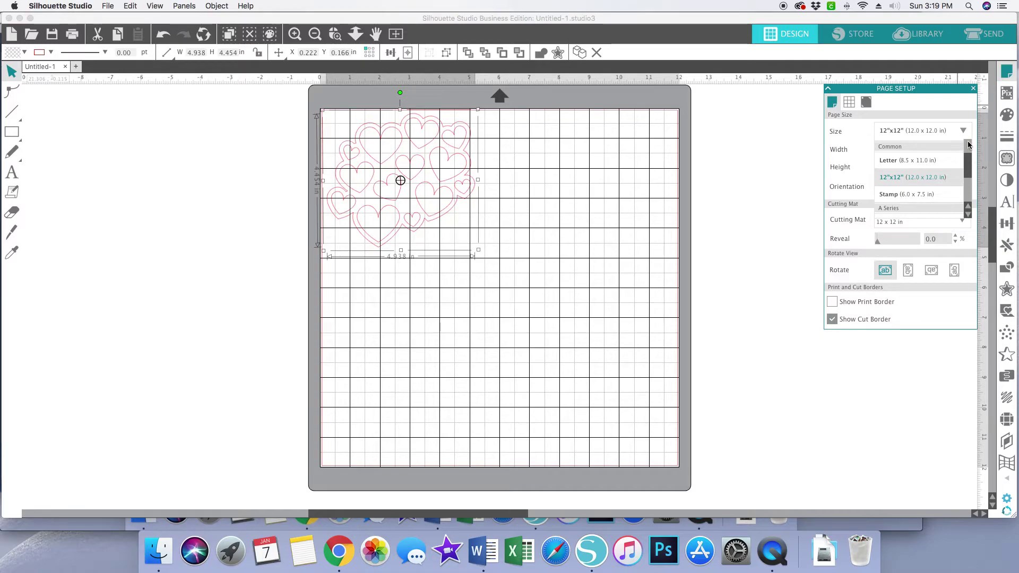
{"action": "left_click", "coordinate": [968, 208]}
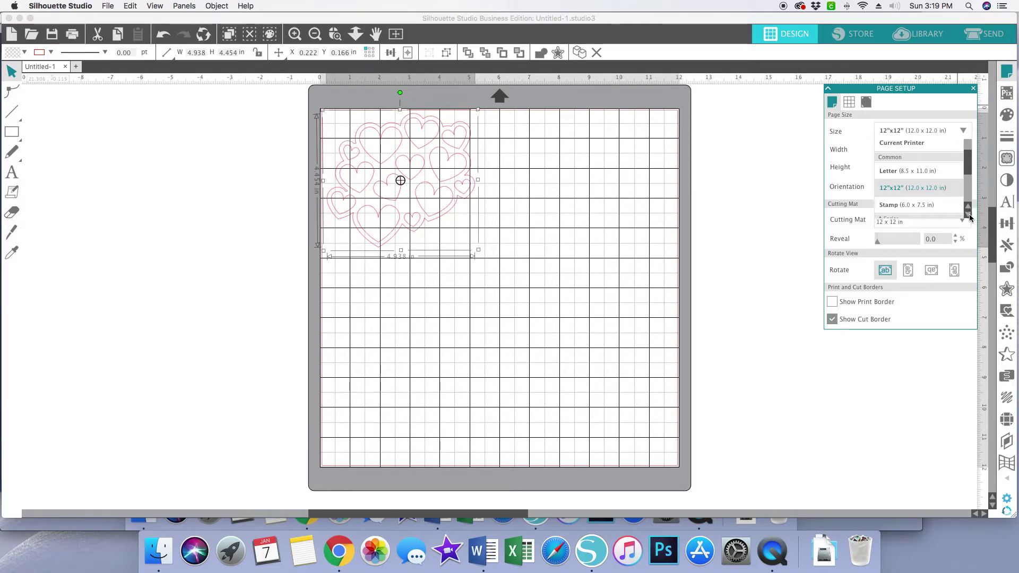
{"action": "scroll", "coordinate": [895, 172], "scroll_direction": "down", "scroll_amount": 1}
{"action": "left_click", "coordinate": [895, 161]}
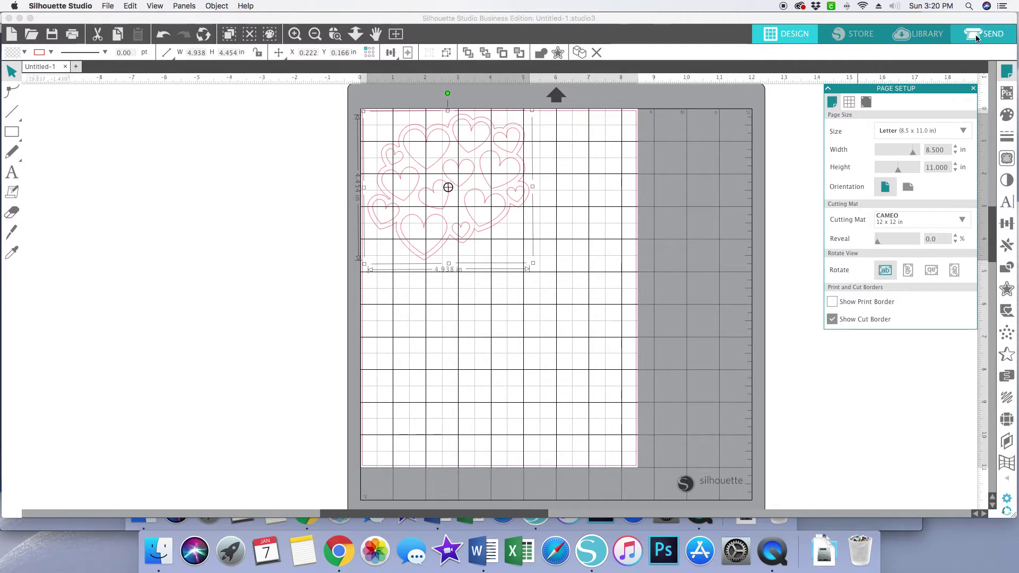
Step: Go to the send settings, try No Cut on the hearts design, and set it back to Cut
{"action": "left_click", "coordinate": [997, 35]}
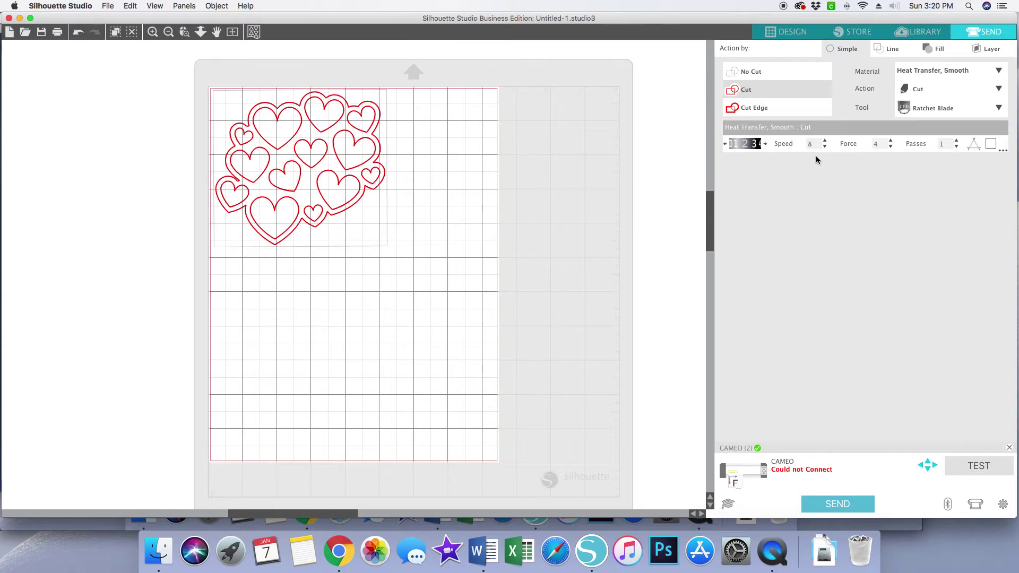
{"action": "left_click", "coordinate": [754, 78]}
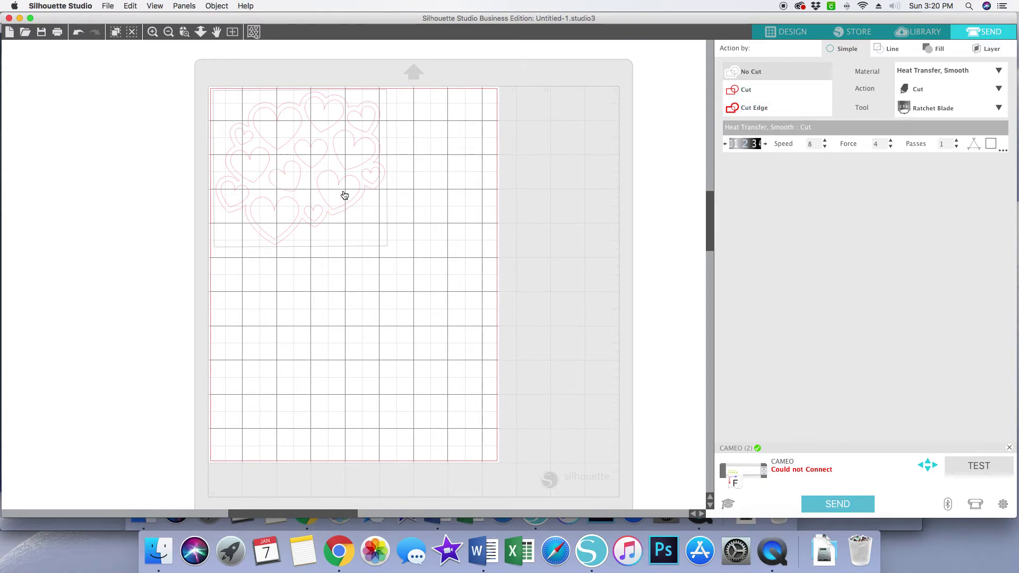
{"action": "left_click", "coordinate": [741, 92]}
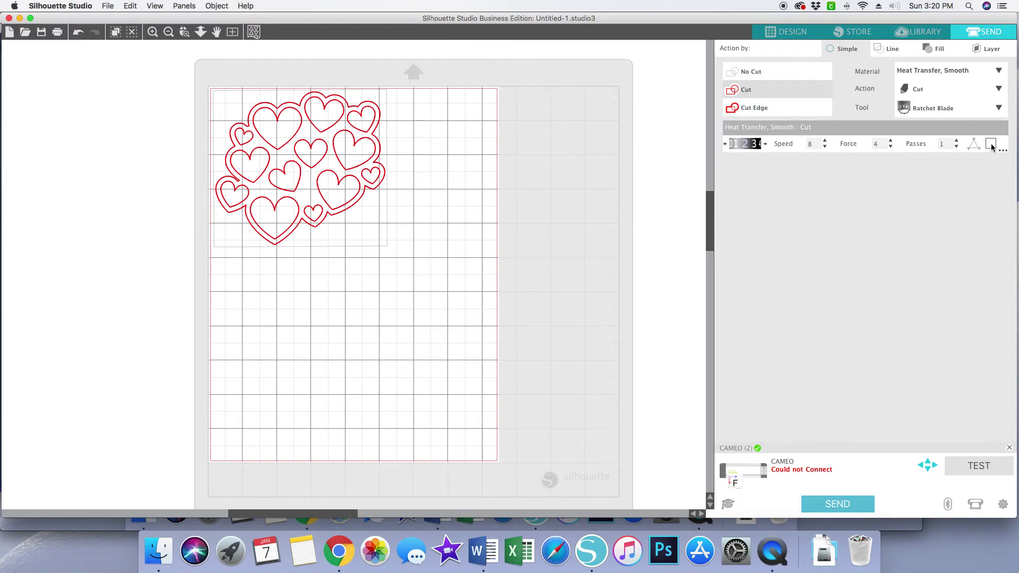
Step: Set the cutting material to Cardstock, Textured - Heavy (80lb)
{"action": "left_click", "coordinate": [1000, 71]}
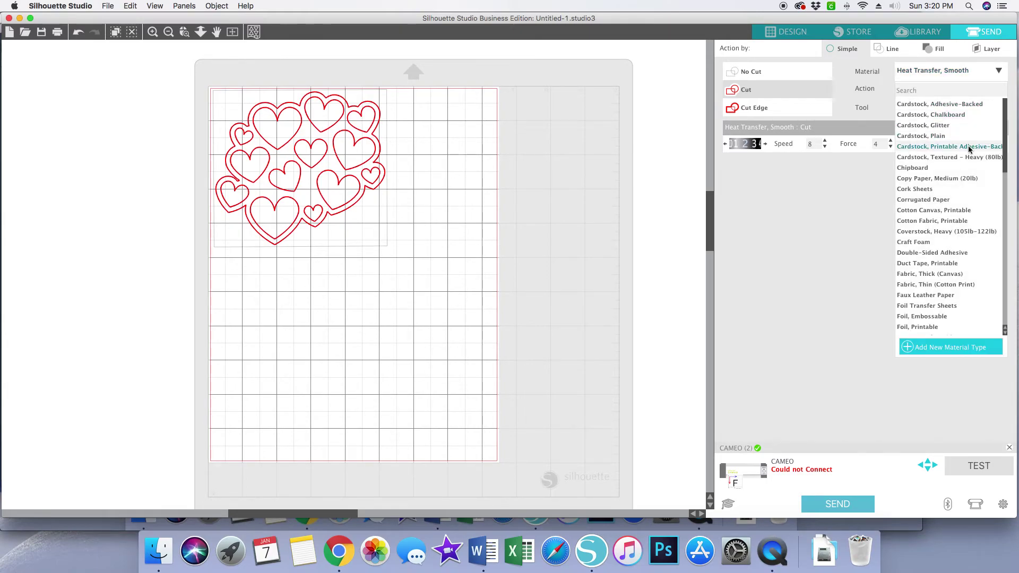
{"action": "scroll", "coordinate": [968, 149], "scroll_direction": "down", "scroll_amount": 5}
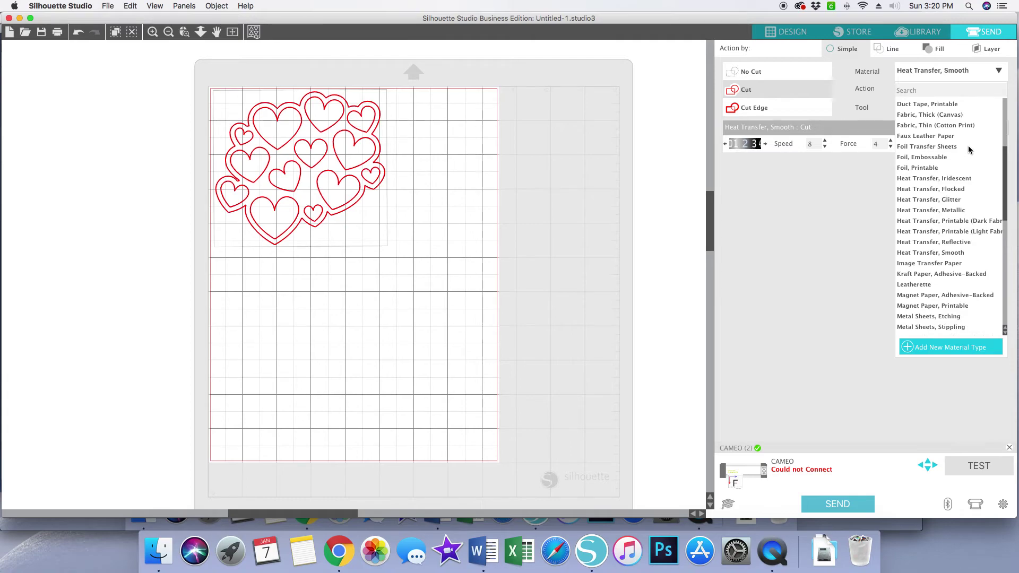
{"action": "scroll", "coordinate": [969, 149], "scroll_direction": "down", "scroll_amount": 10}
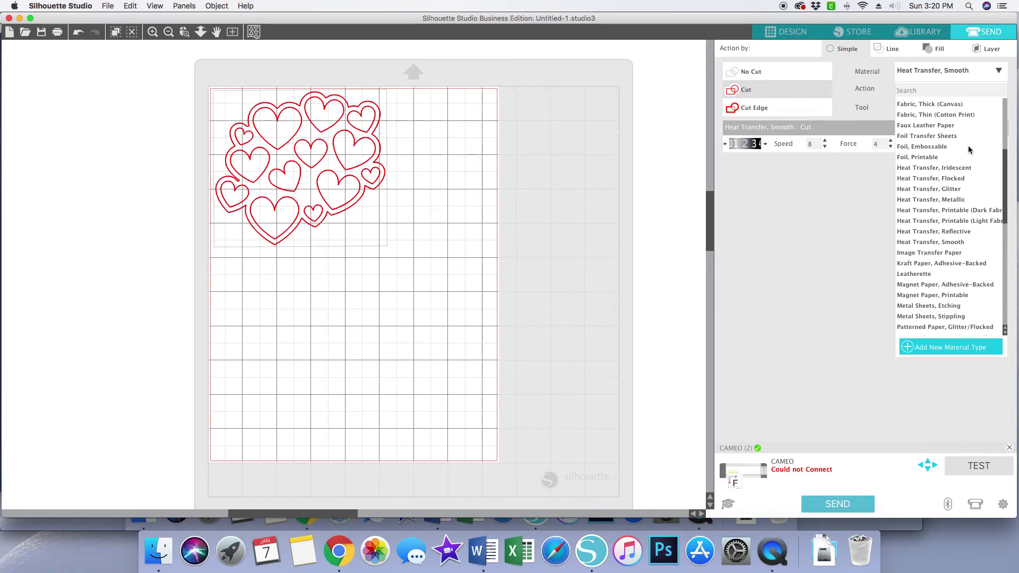
{"action": "scroll", "coordinate": [969, 150], "scroll_direction": "down", "scroll_amount": 3}
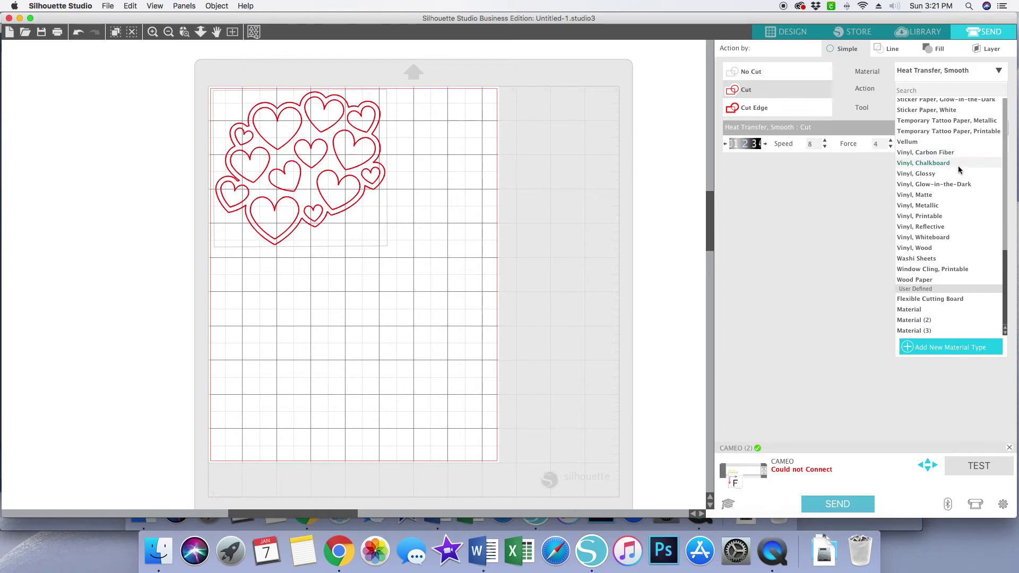
{"action": "scroll", "coordinate": [958, 166], "scroll_direction": "up", "scroll_amount": 5}
{"action": "scroll", "coordinate": [959, 169], "scroll_direction": "up", "scroll_amount": 2}
{"action": "scroll", "coordinate": [959, 169], "scroll_direction": "up", "scroll_amount": 7}
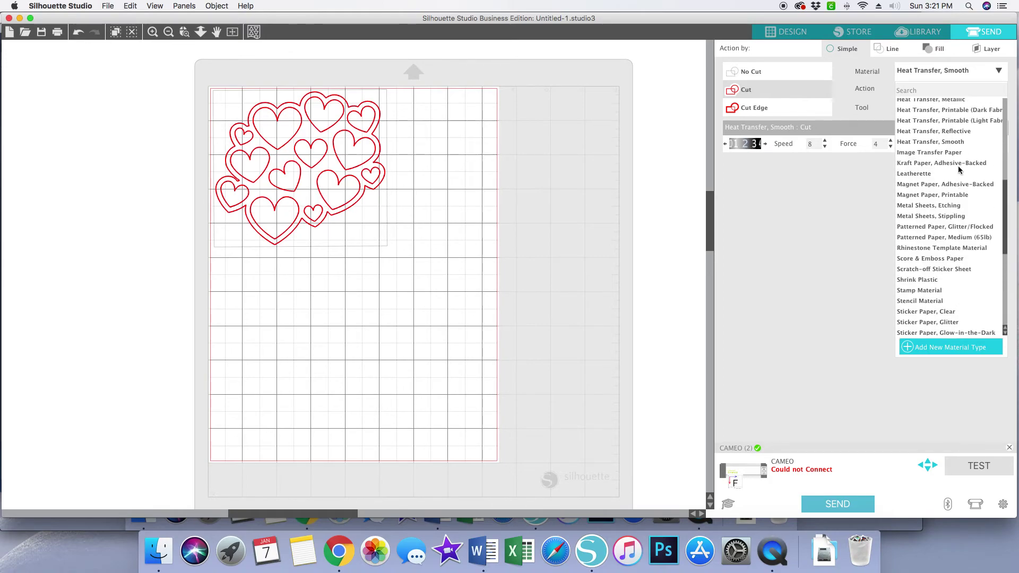
{"action": "scroll", "coordinate": [959, 168], "scroll_direction": "up", "scroll_amount": 5}
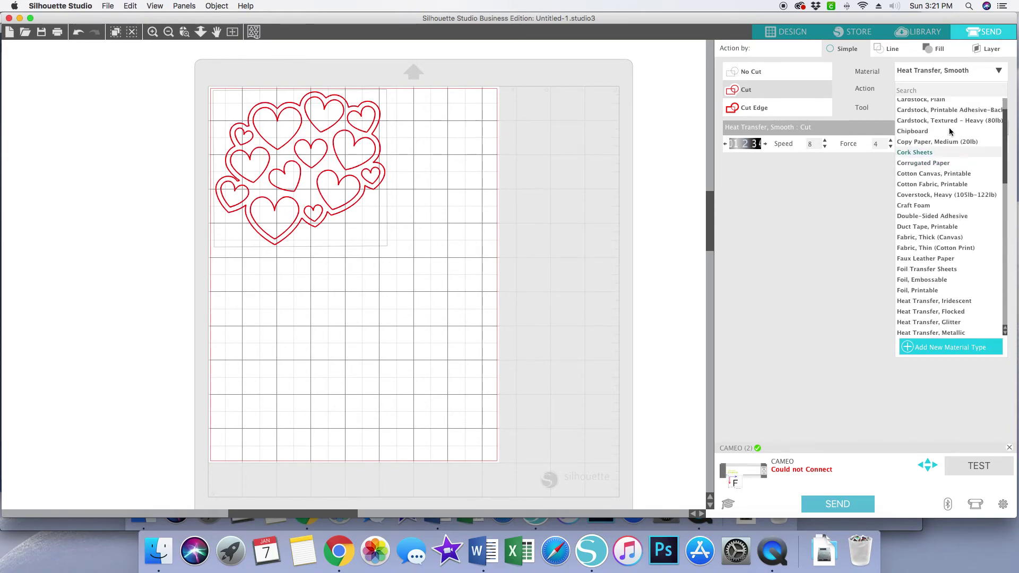
{"action": "left_click", "coordinate": [950, 121]}
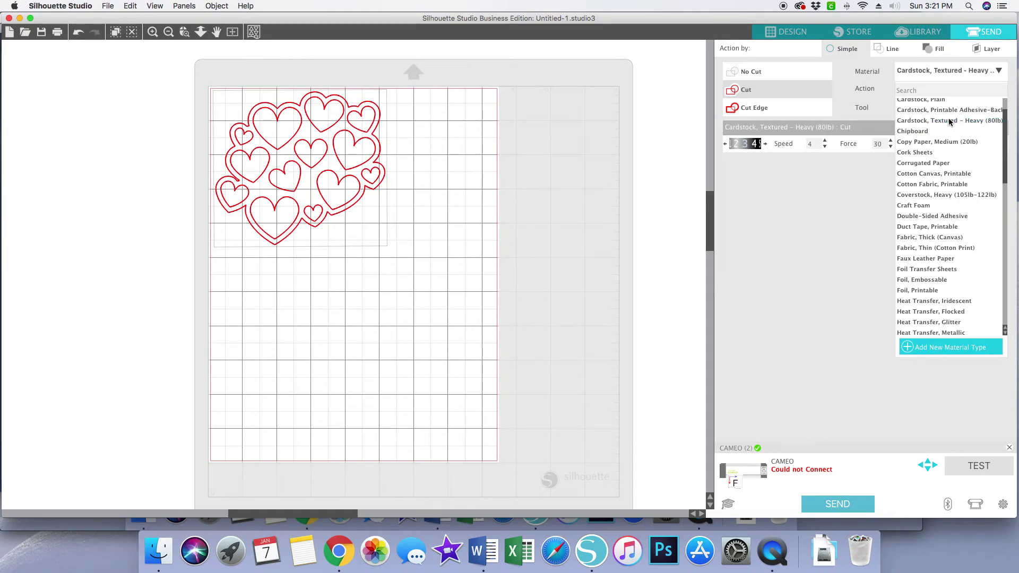